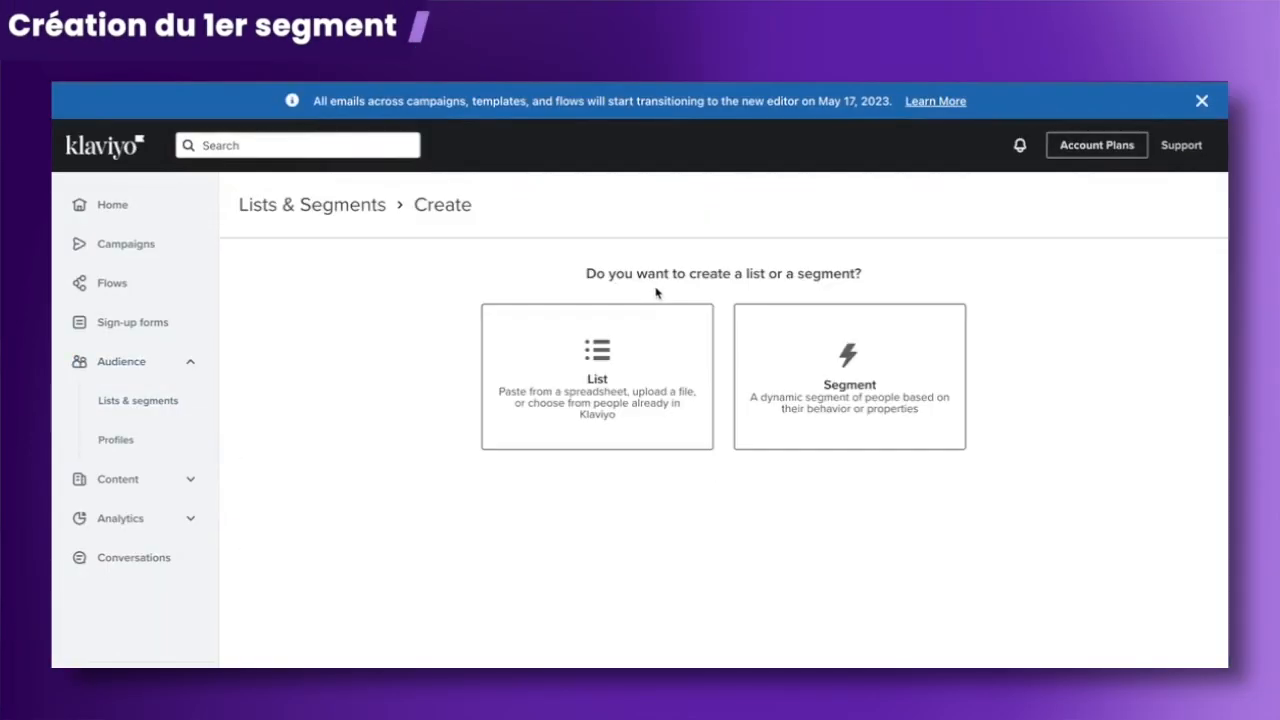
# Start a new segment and name it "A SUPPRIMER | Bounced at least 4x"
pyautogui.click(740, 320)
pyautogui.click(246, 317)
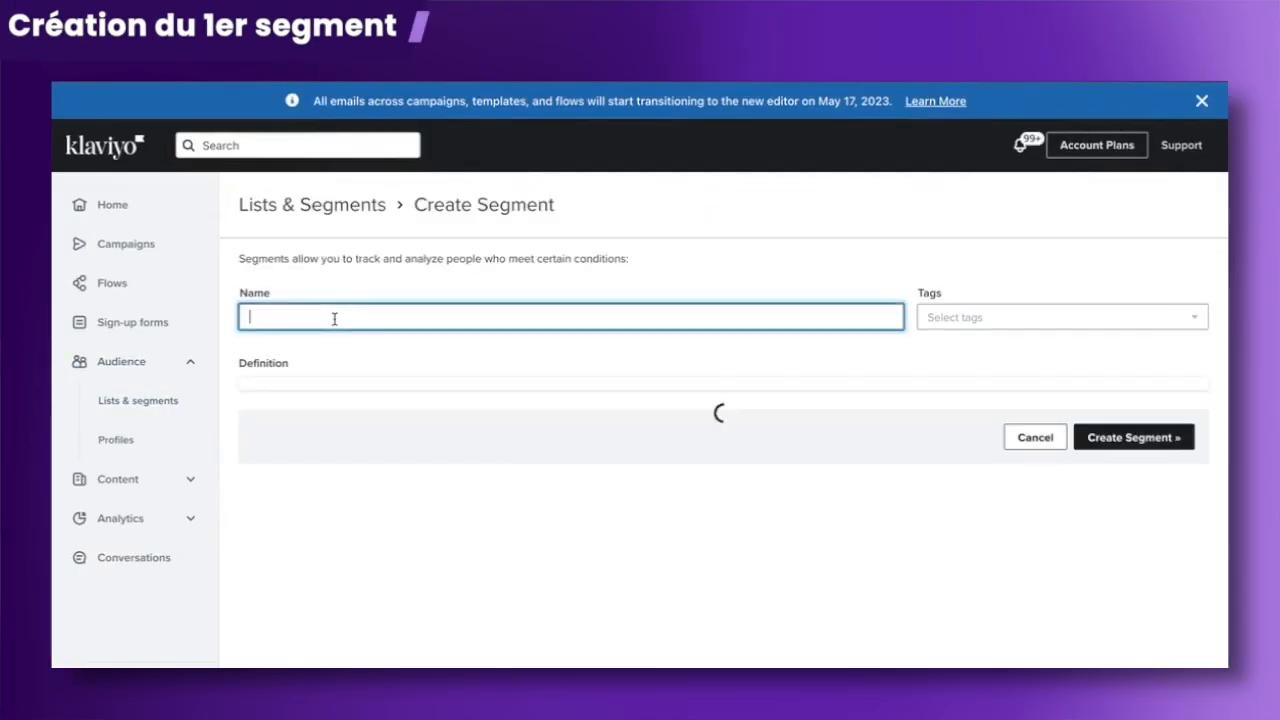
pyautogui.write('A')
pyautogui.write(' SUPPR')
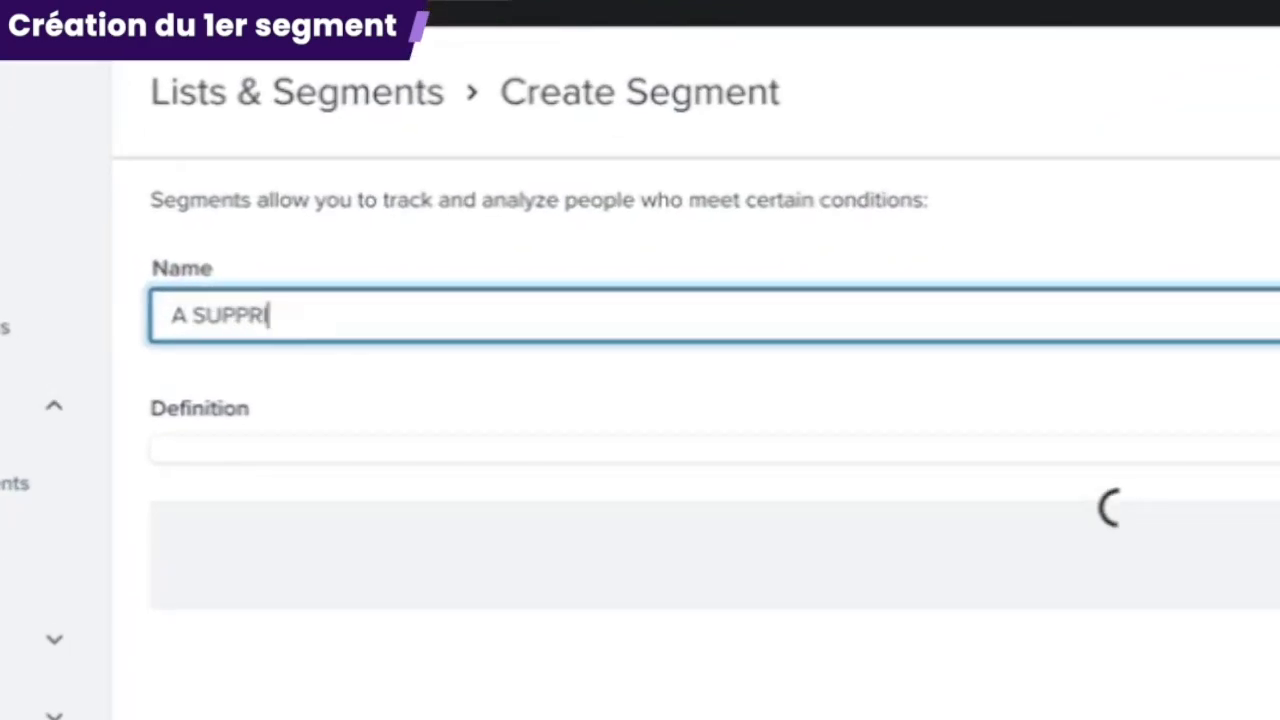
pyautogui.write('IMER | Bounced at least')
pyautogui.write(' 4x')
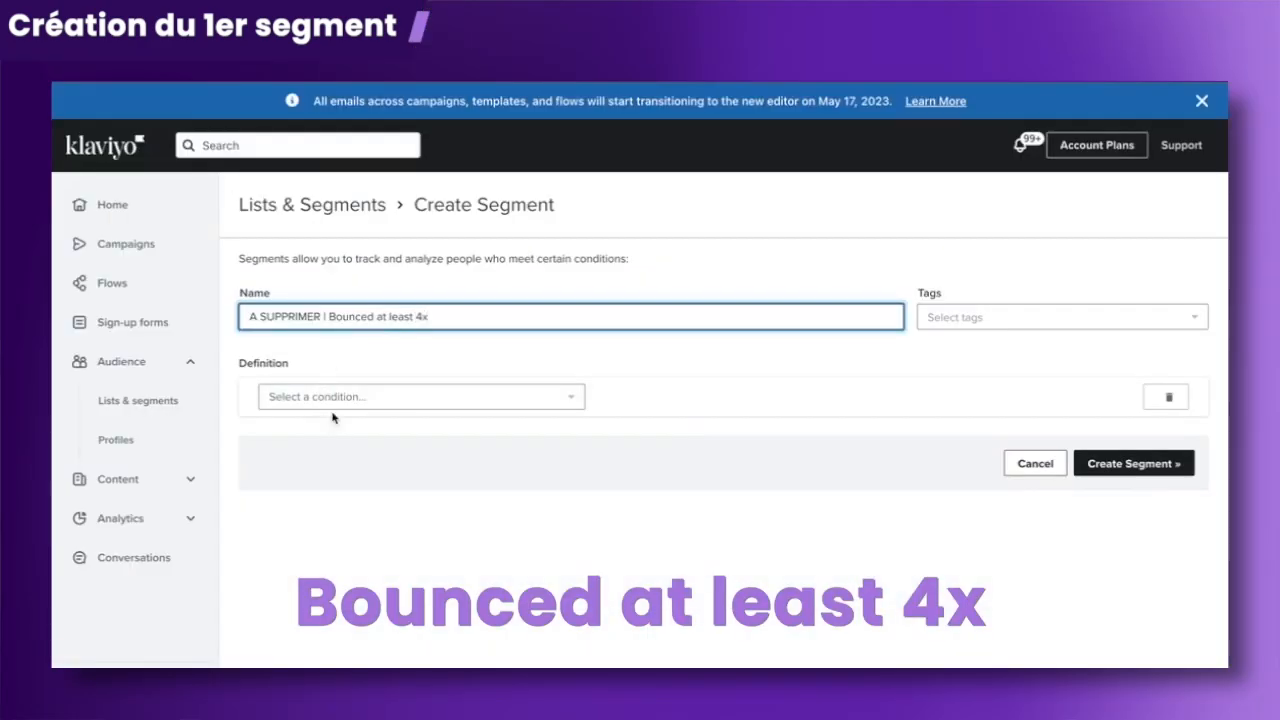
# Define the first condition as what someone has done: Bounced Email is at least 4 over all time
pyautogui.click(333, 398)
pyautogui.click(370, 430)
pyautogui.scroll(-1, 377, 431)
pyautogui.click(363, 403)
pyautogui.click(356, 427)
pyautogui.write('boun')
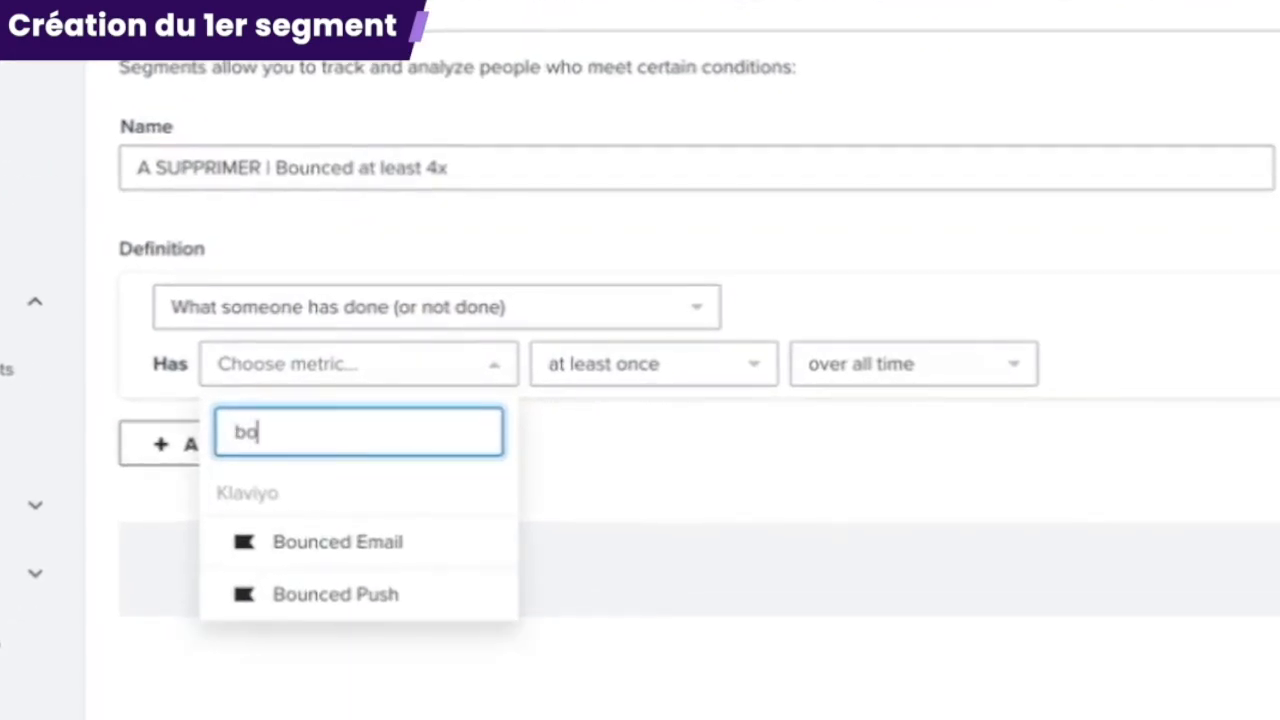
pyautogui.click(342, 532)
pyautogui.click(545, 380)
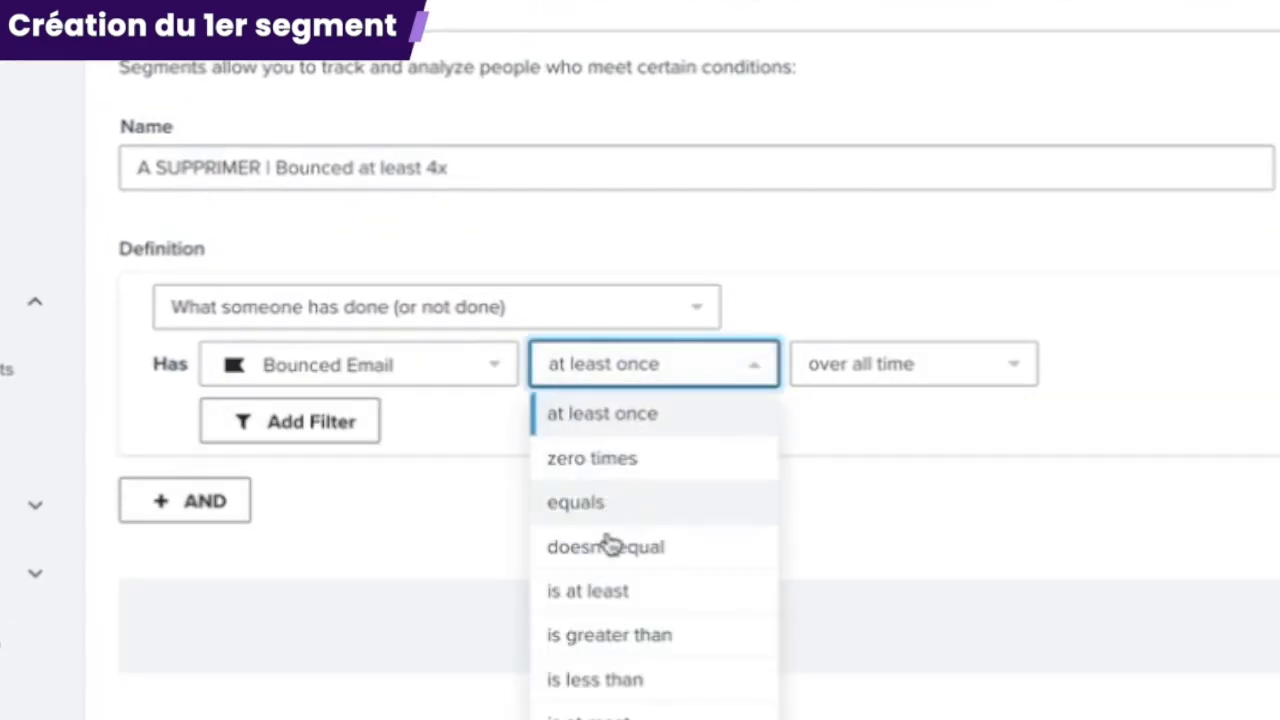
pyautogui.click(588, 591)
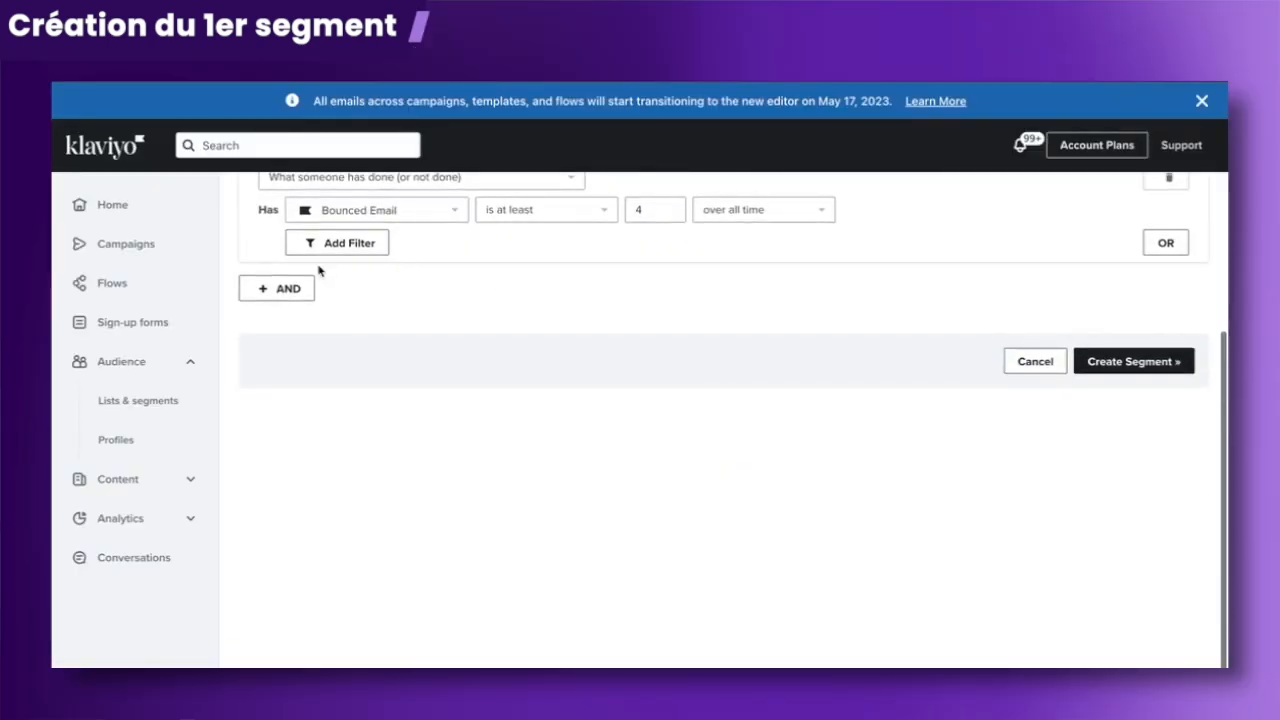
# Add an AND condition requiring that the person is not suppressed for email
pyautogui.click(185, 500)
pyautogui.click(345, 292)
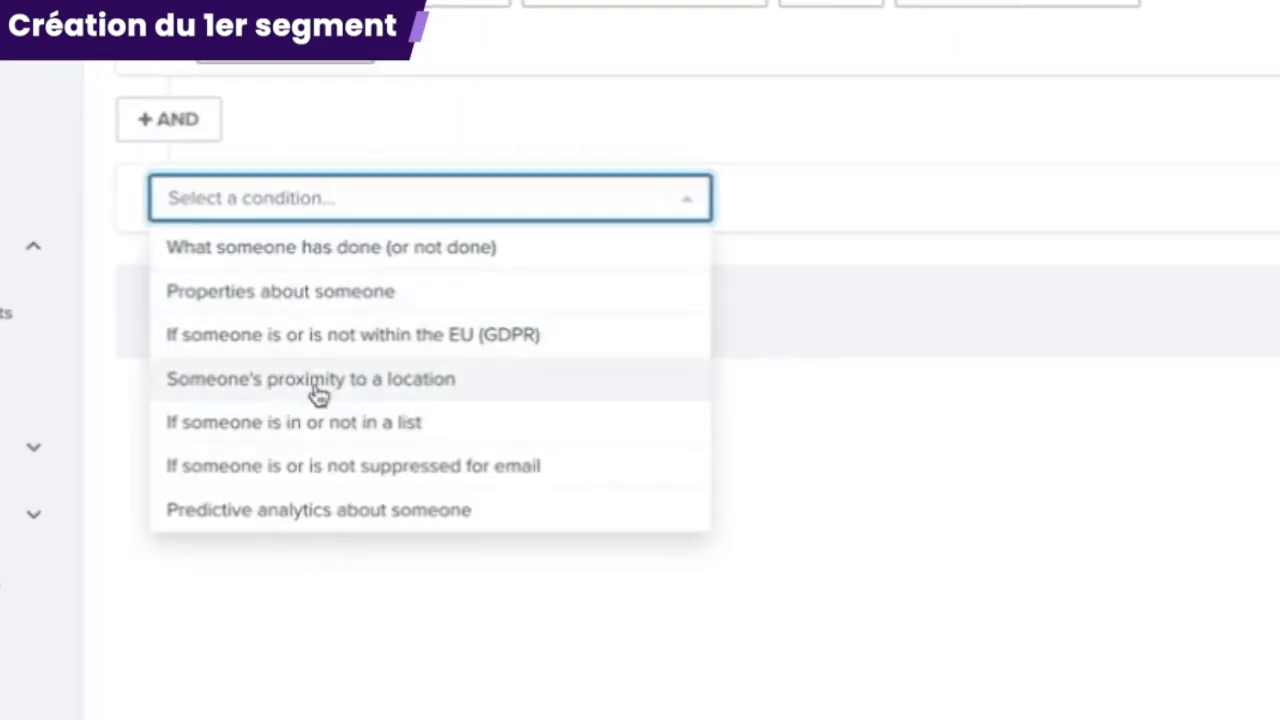
pyautogui.click(386, 492)
# Add an AND condition that someone has made a Shopify Placed Order zero times over all time
pyautogui.scroll(2, 505, 307)
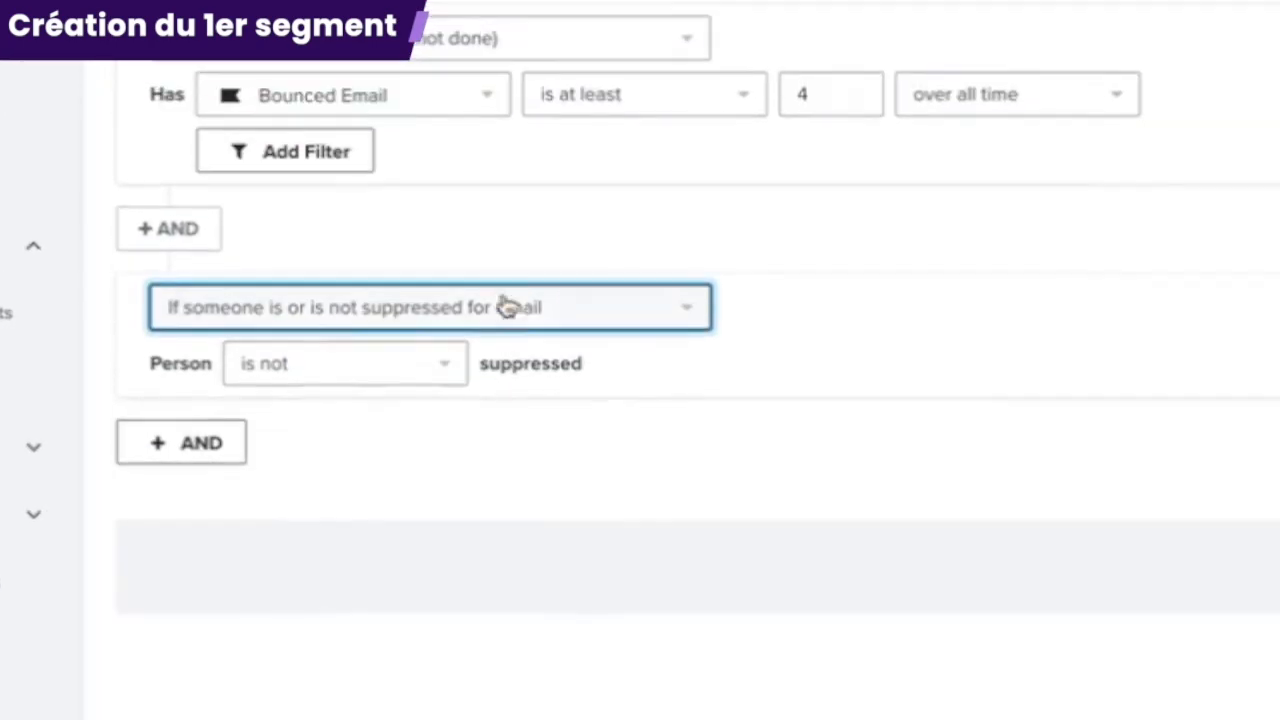
pyautogui.click(217, 458)
pyautogui.click(341, 530)
pyautogui.click(345, 569)
pyautogui.click(345, 584)
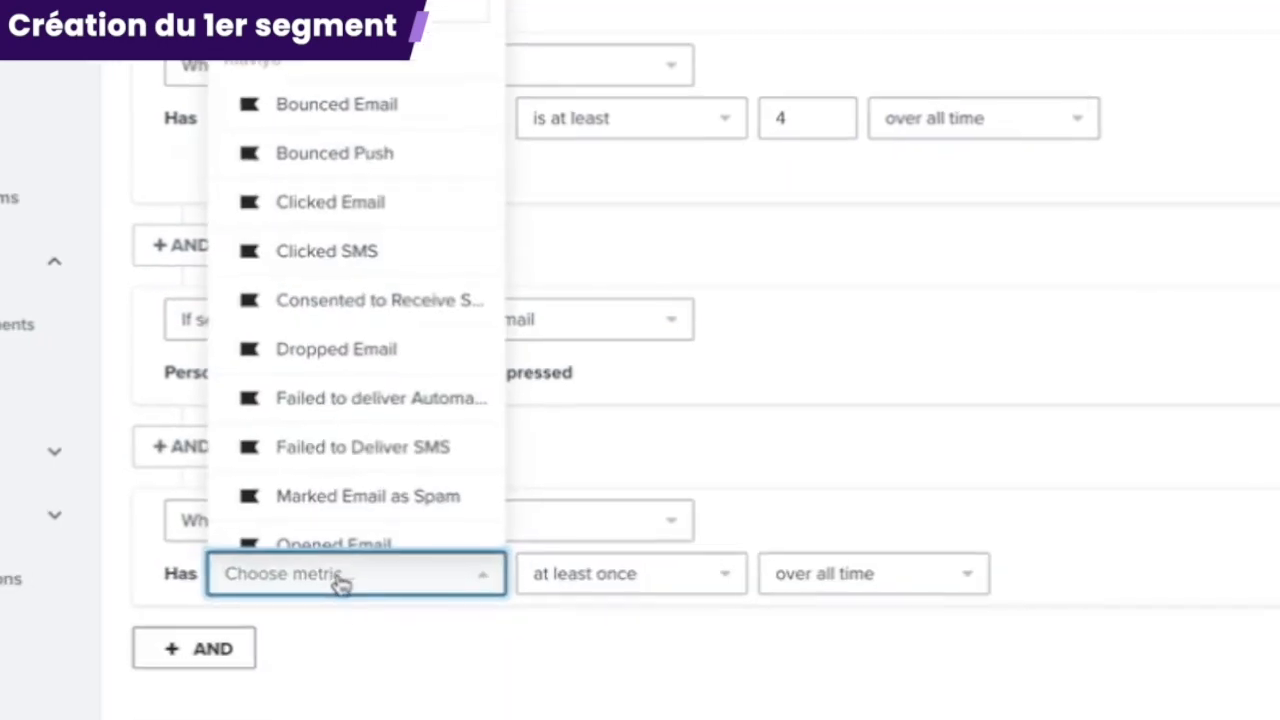
pyautogui.click(389, 200)
pyautogui.write('plac')
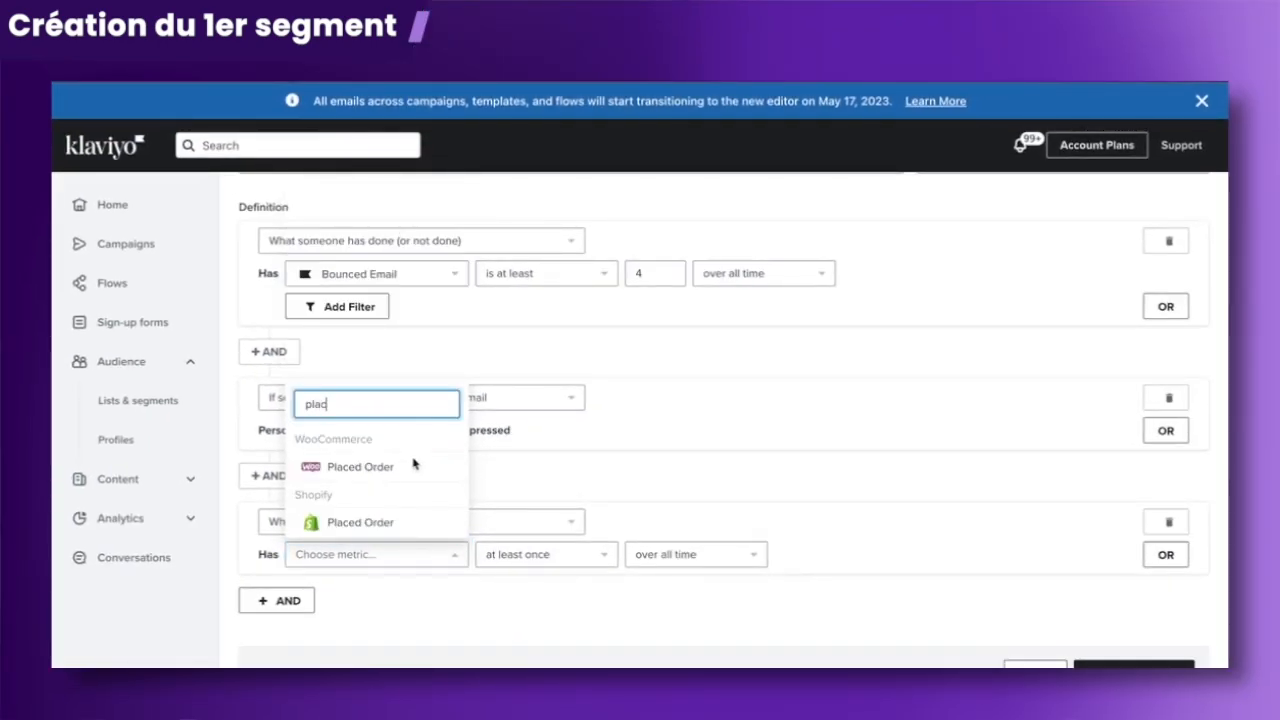
pyautogui.click(400, 520)
pyautogui.click(548, 556)
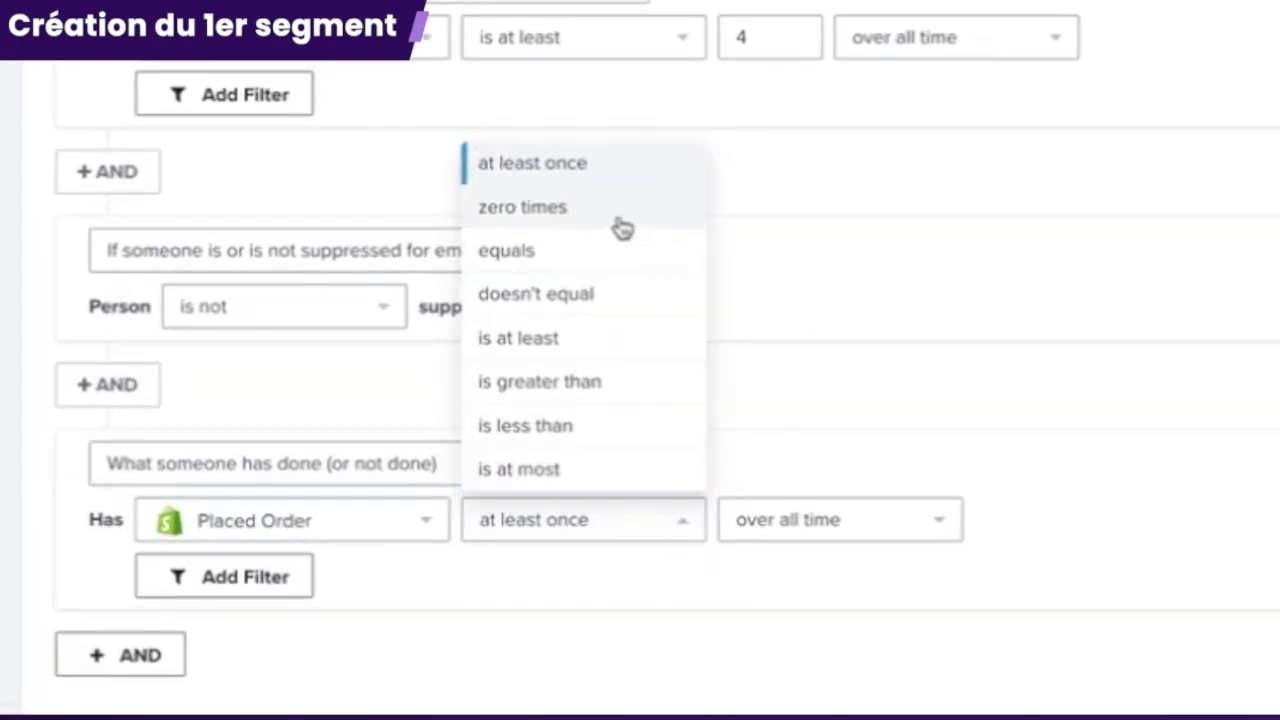
pyautogui.click(620, 222)
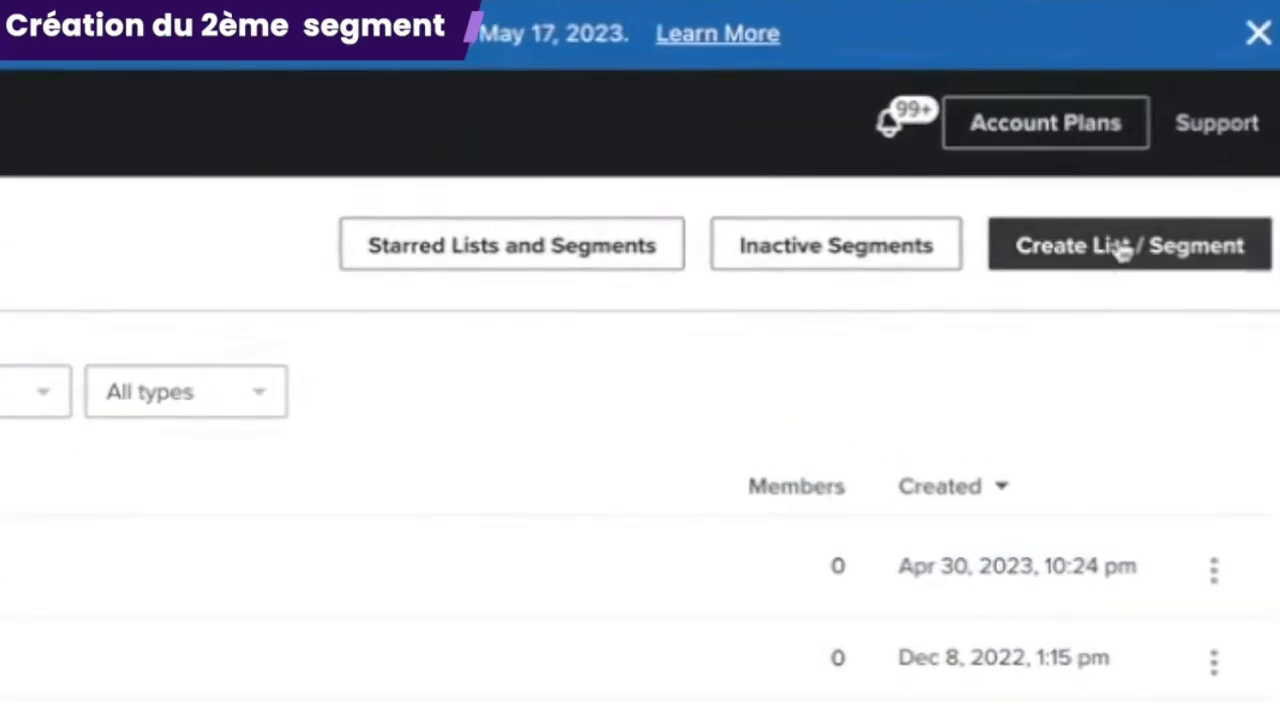
# Create a second segment named "A SUPPRIMER | Dead weight" with a first condition of type "What someone has done (or not done)"
pyautogui.write('A SUPPRIMER')
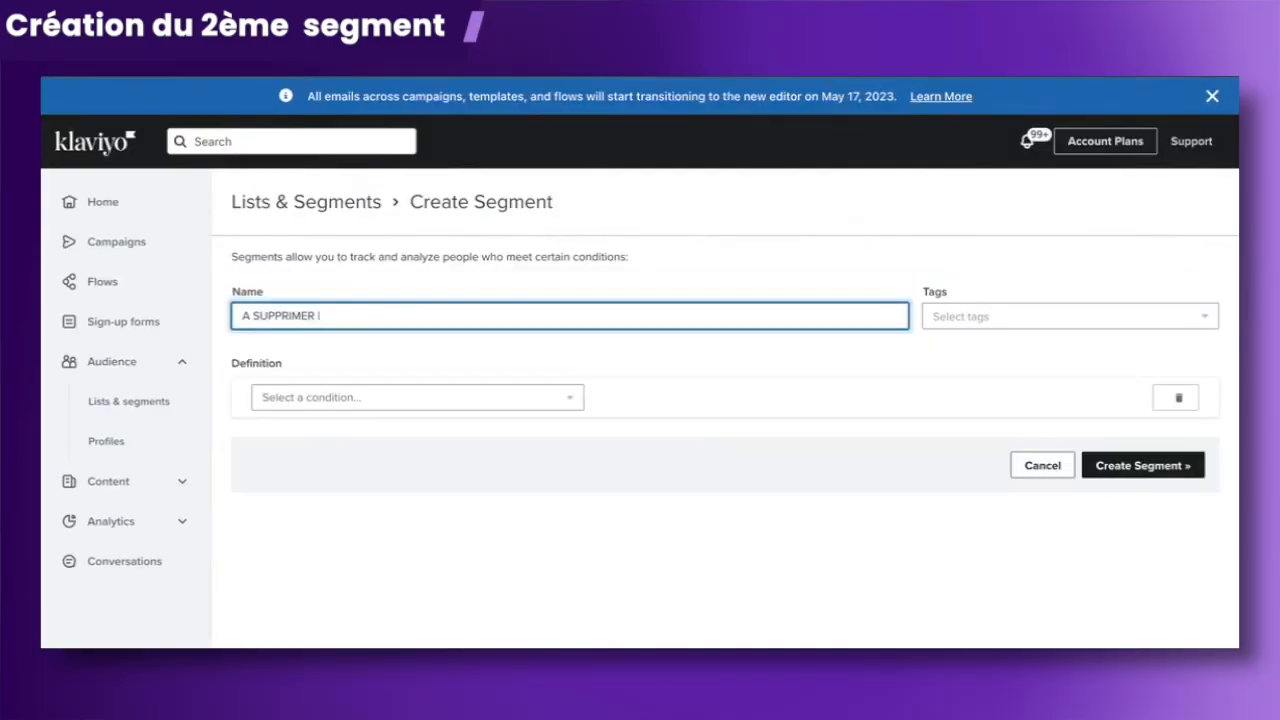
pyautogui.write(' | Dead wh')
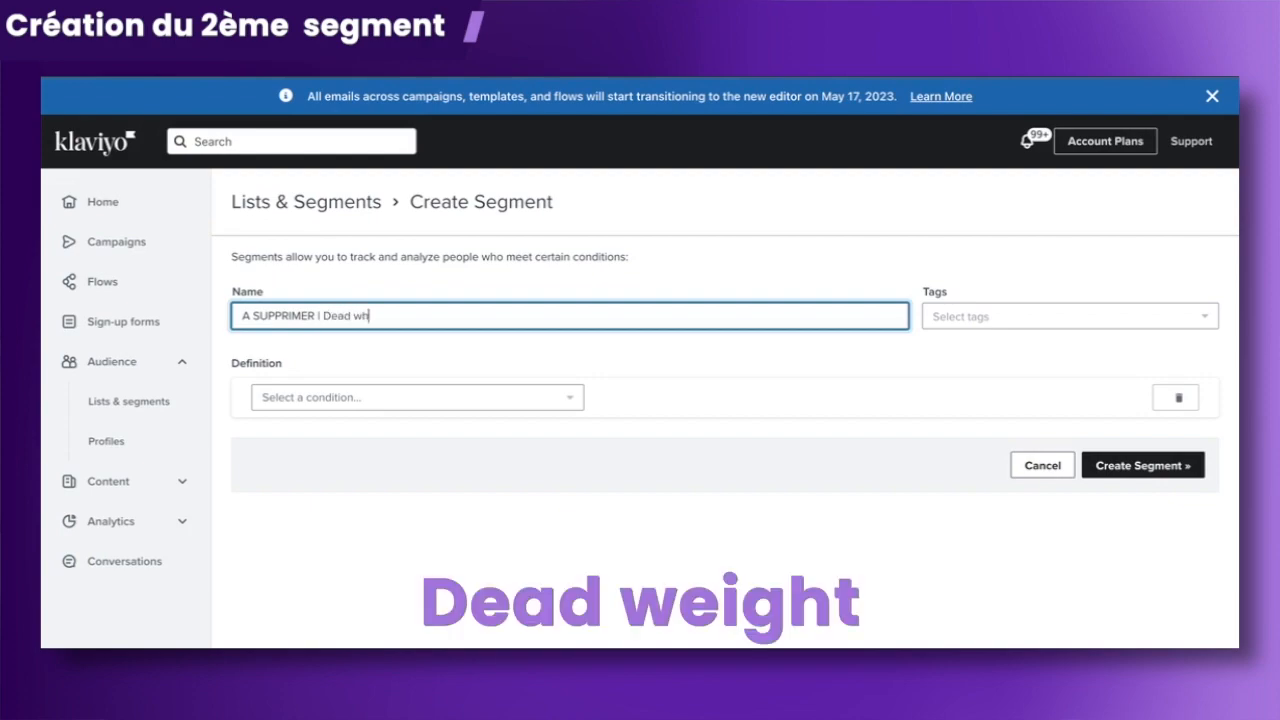
pyautogui.click(341, 399)
pyautogui.click(340, 422)
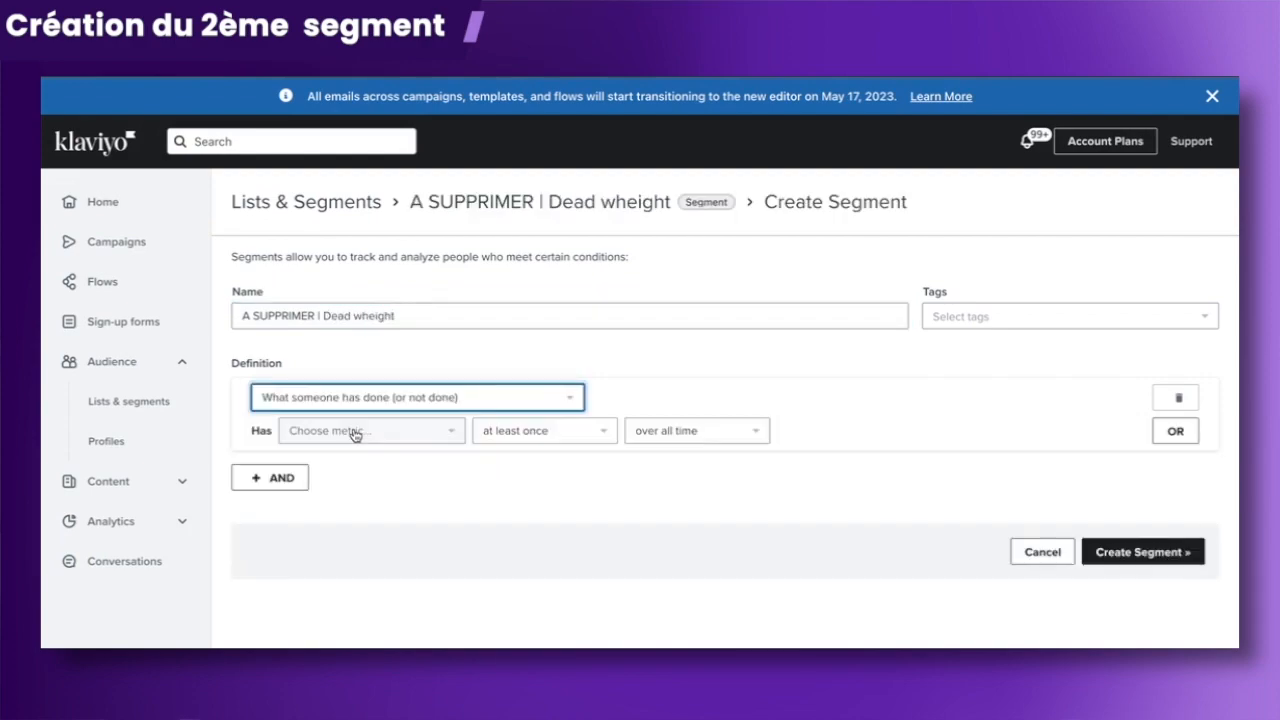
# Set the first condition to Shopify Placed Order zero times in the last 300 days
pyautogui.click(354, 434)
pyautogui.write('plac')
pyautogui.click(362, 595)
pyautogui.click(655, 318)
pyautogui.click(660, 390)
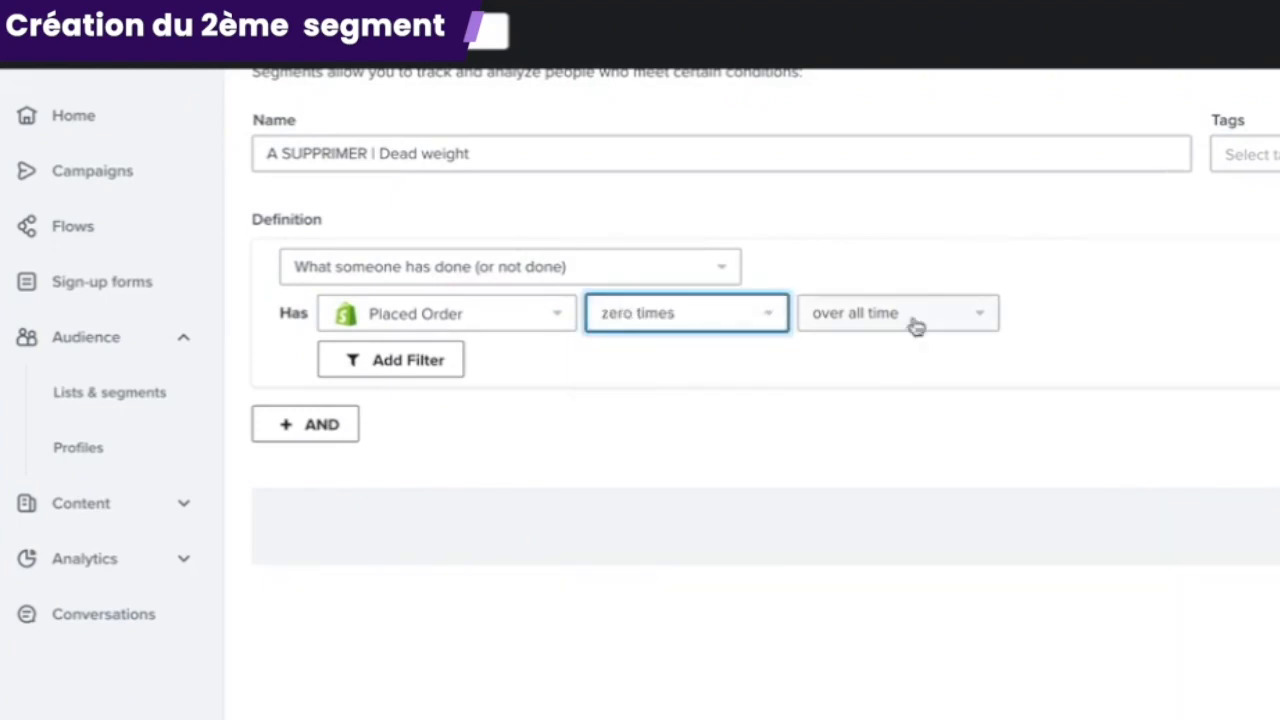
pyautogui.click(743, 318)
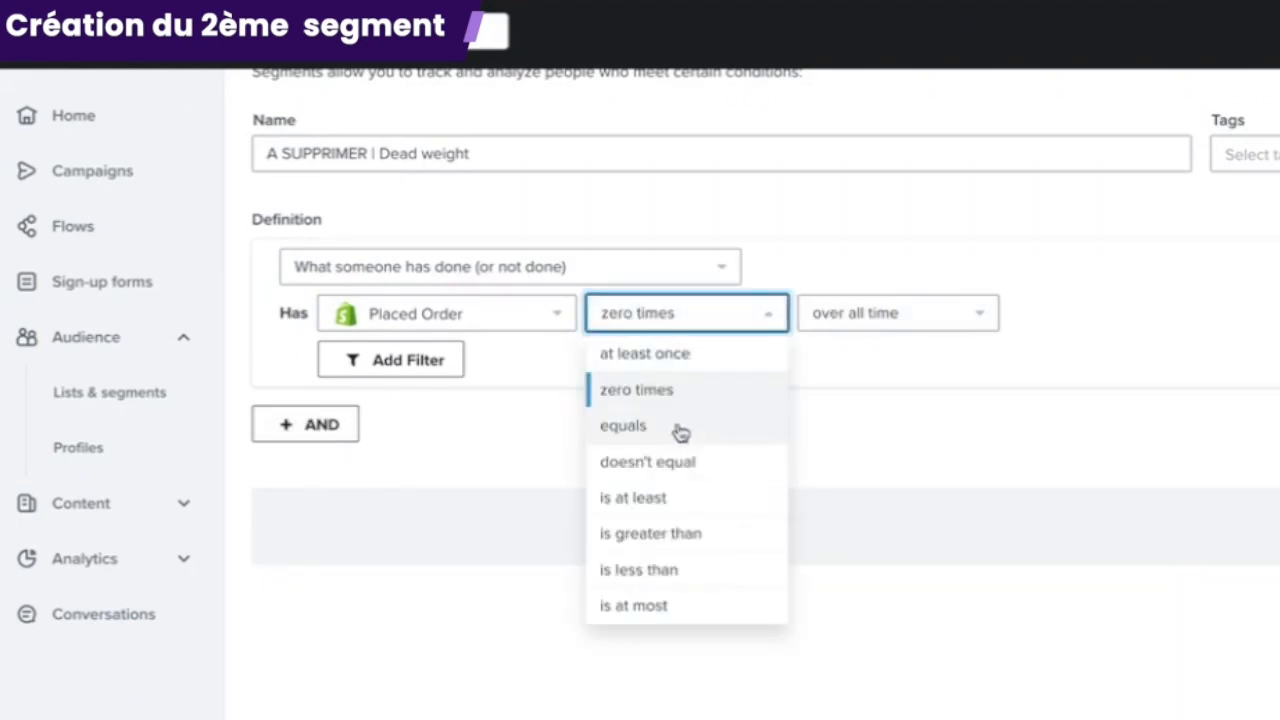
pyautogui.click(681, 494)
pyautogui.click(926, 316)
pyautogui.click(875, 388)
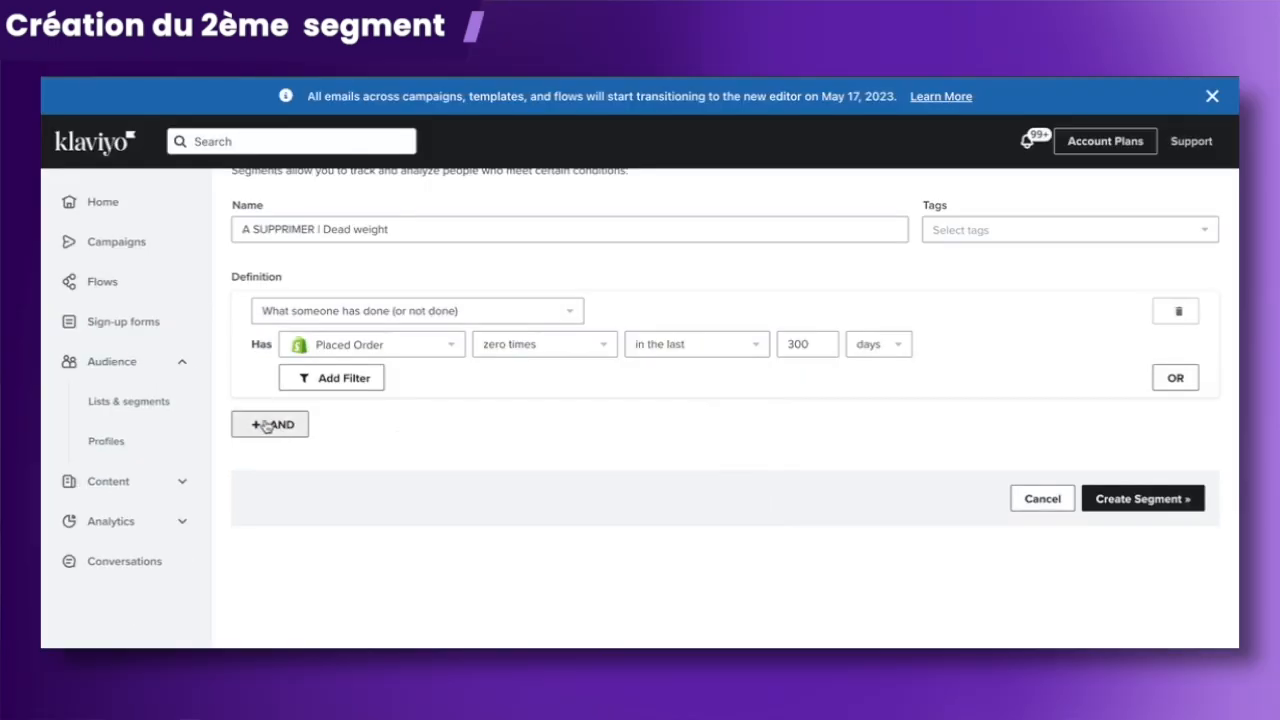
# Add an AND condition that someone was Active on Site zero times in the last 300 days
pyautogui.click(301, 427)
pyautogui.click(345, 473)
pyautogui.click(344, 475)
pyautogui.click(345, 474)
pyautogui.write('act')
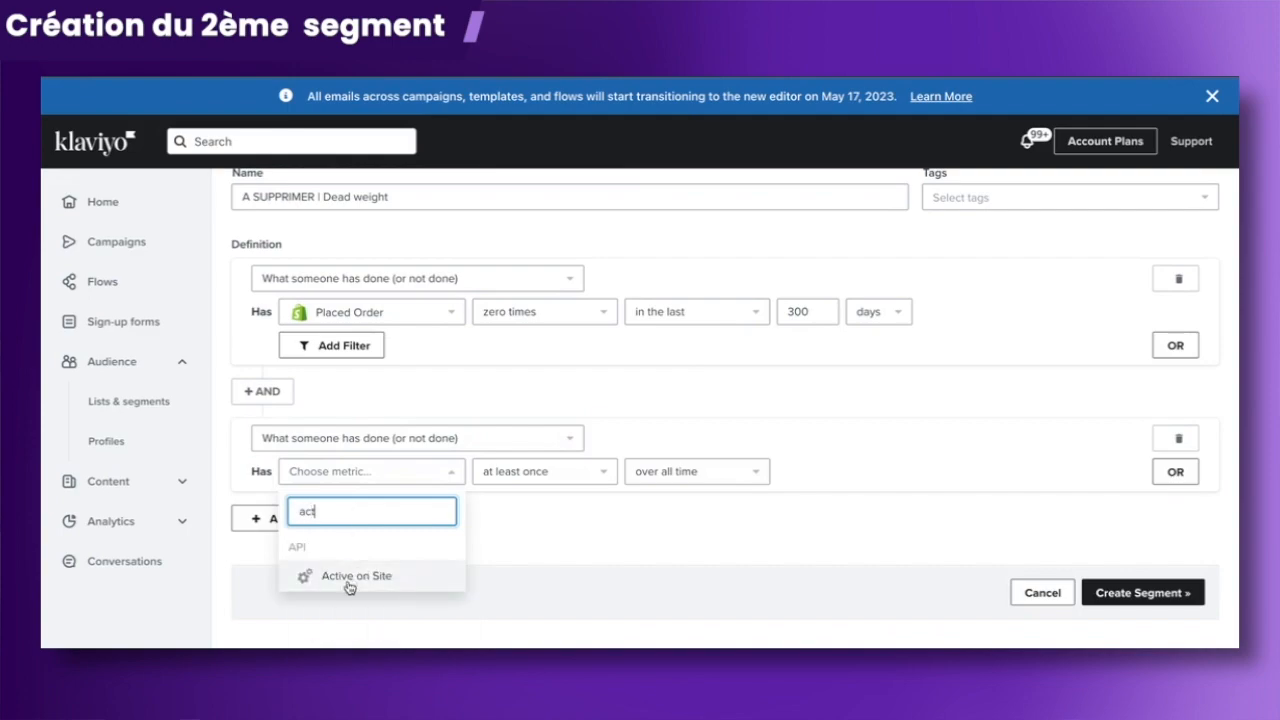
pyautogui.click(349, 580)
pyautogui.click(574, 475)
pyautogui.click(514, 523)
pyautogui.click(676, 474)
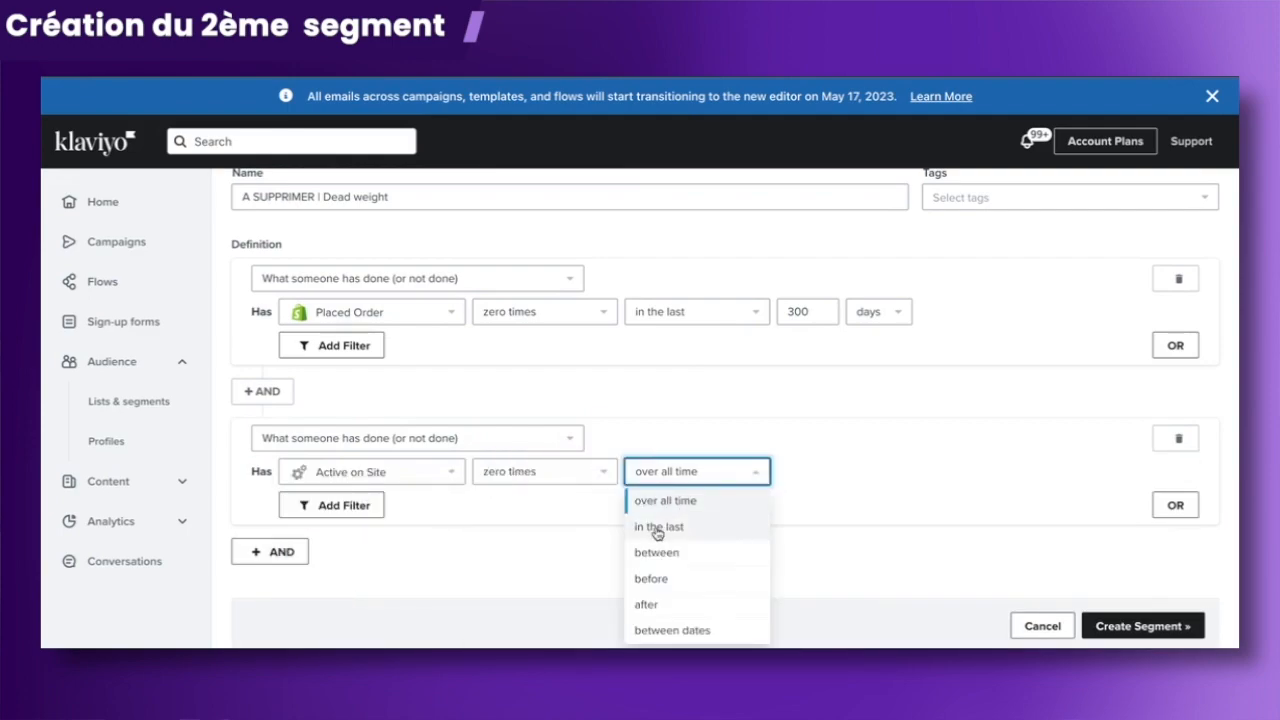
pyautogui.click(657, 530)
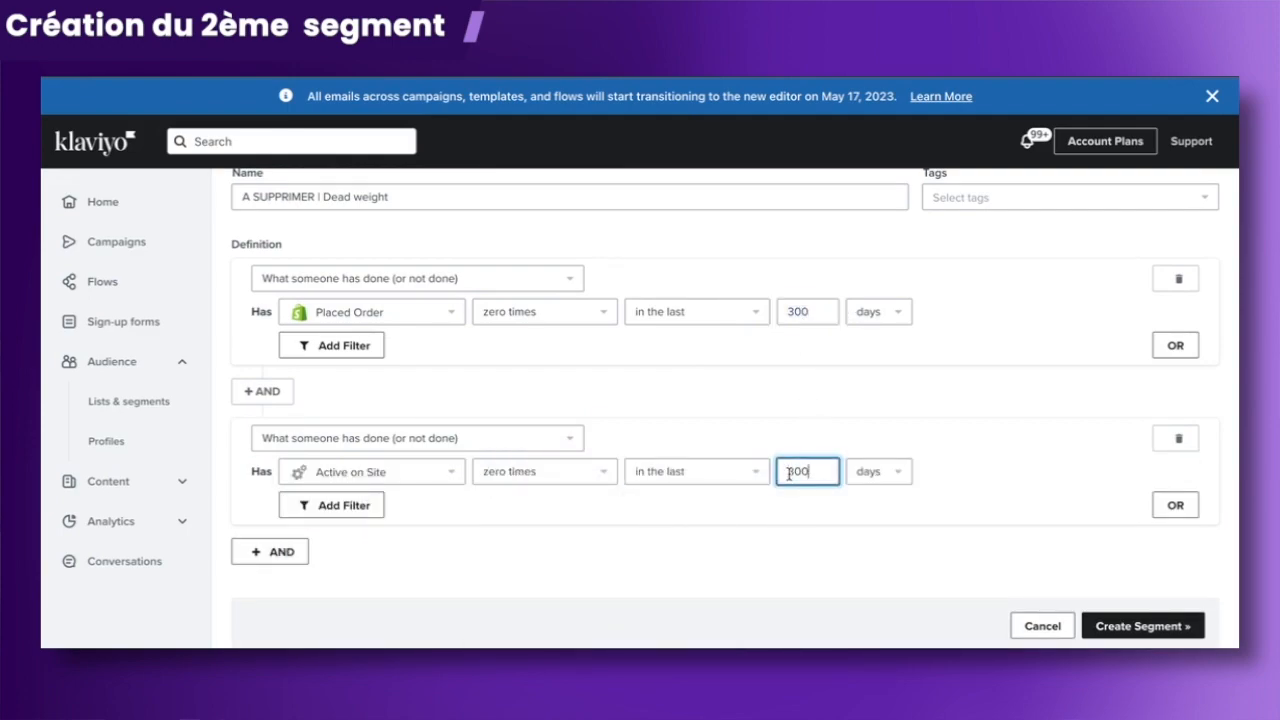
# Add an AND condition for the Viewed Product metric, zero times in the last 300 days
pyautogui.scroll(-1, 788, 474)
pyautogui.click(280, 437)
pyautogui.click(332, 480)
pyautogui.click(318, 508)
pyautogui.click(318, 512)
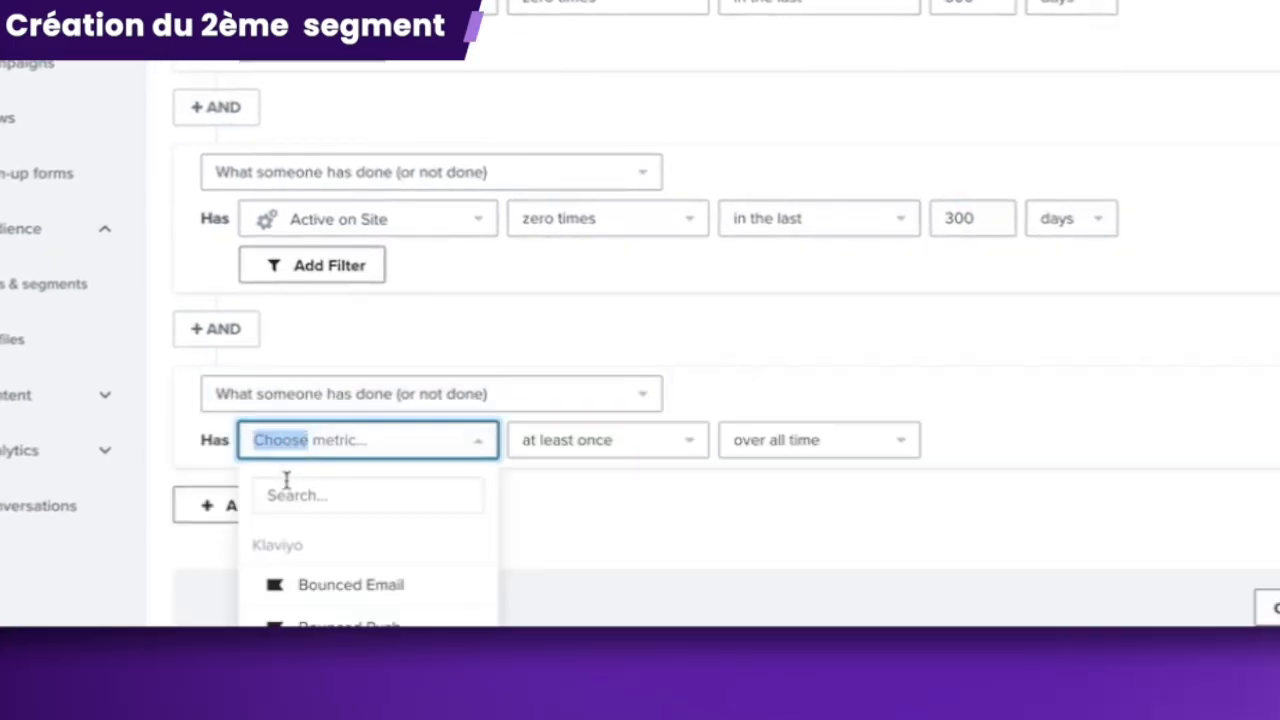
pyautogui.click(284, 493)
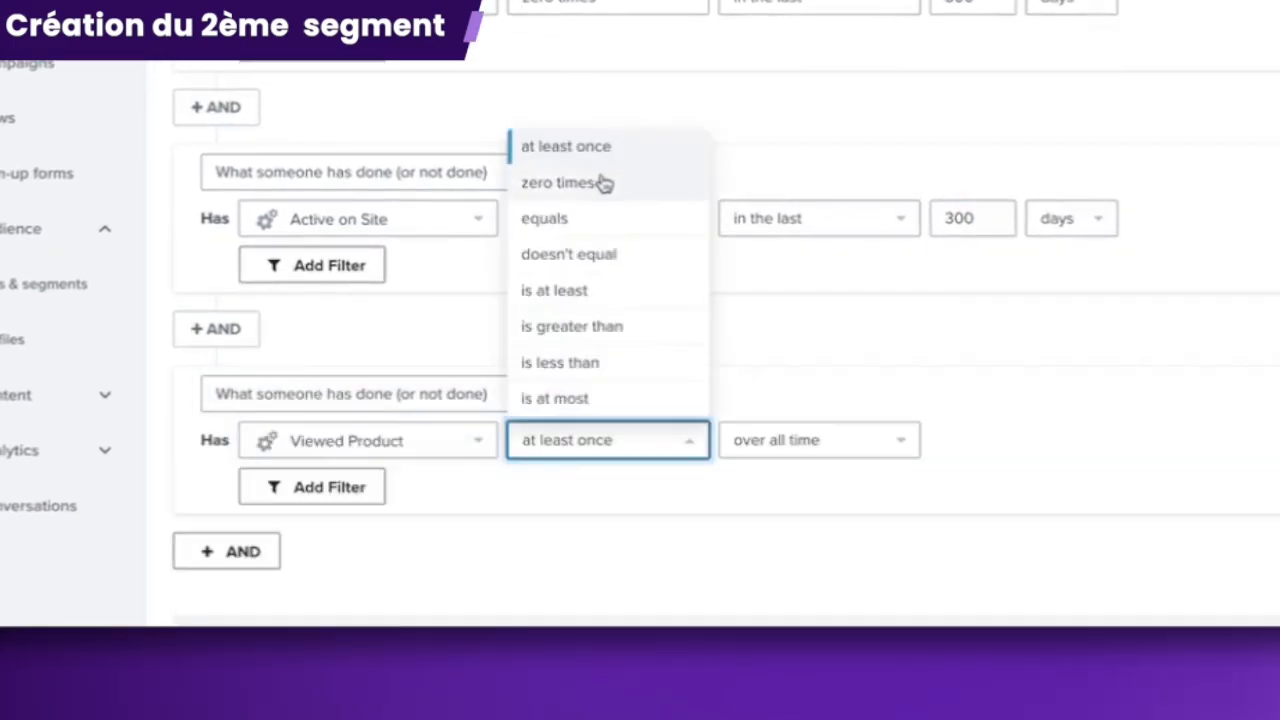
pyautogui.click(603, 183)
pyautogui.click(783, 434)
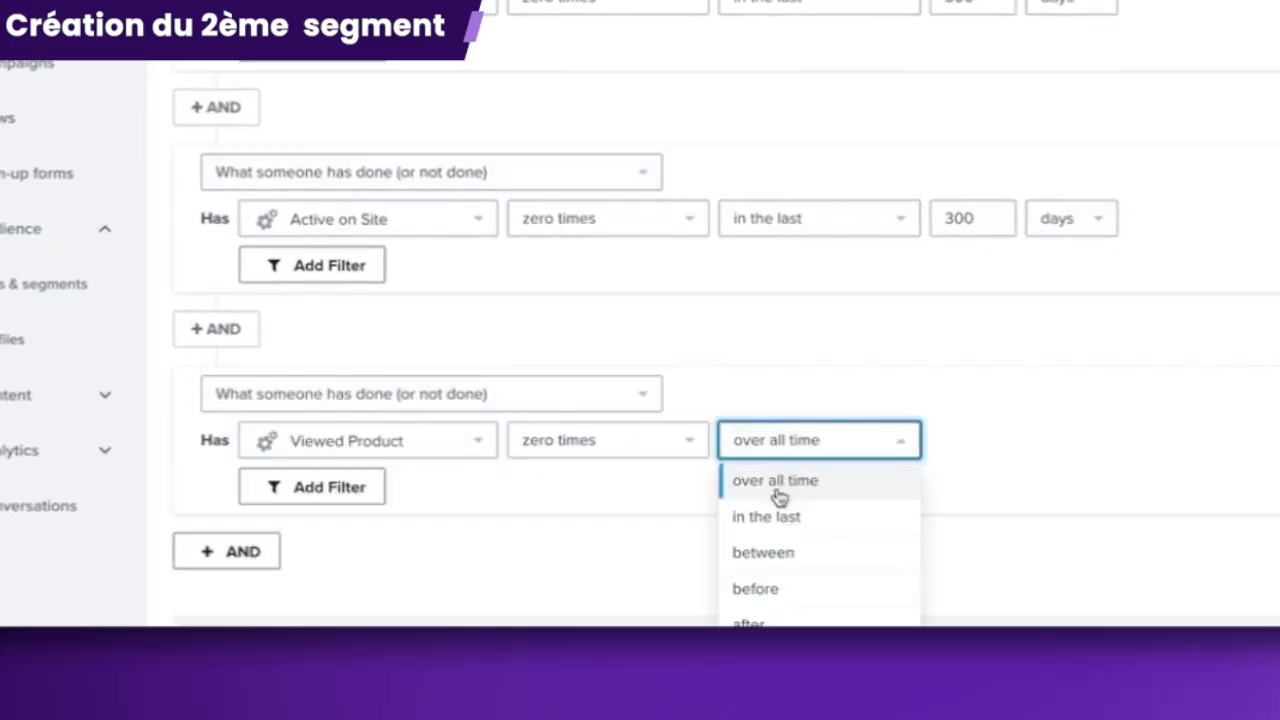
pyautogui.click(790, 516)
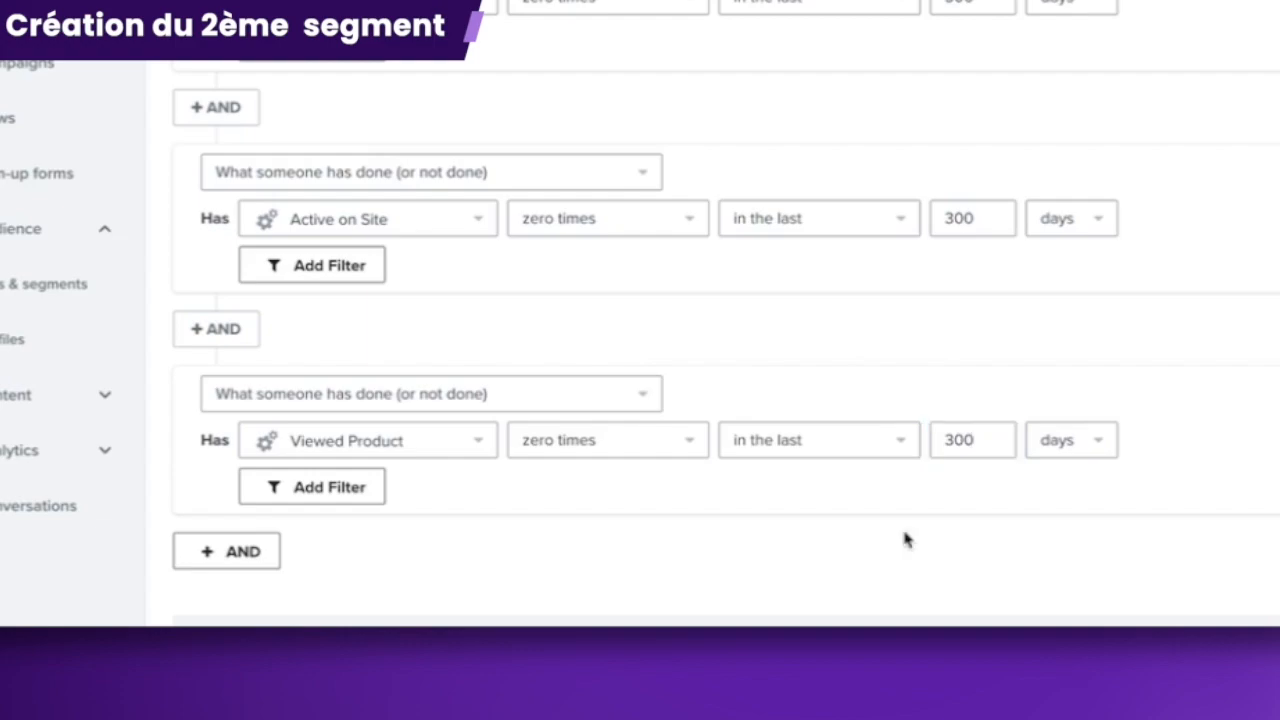
# Add an AND condition for the Opened Email metric, zero times in the last 300 days
pyautogui.scroll(-2, 880, 515)
pyautogui.click(255, 336)
pyautogui.click(326, 411)
pyautogui.click(540, 492)
pyautogui.click(327, 520)
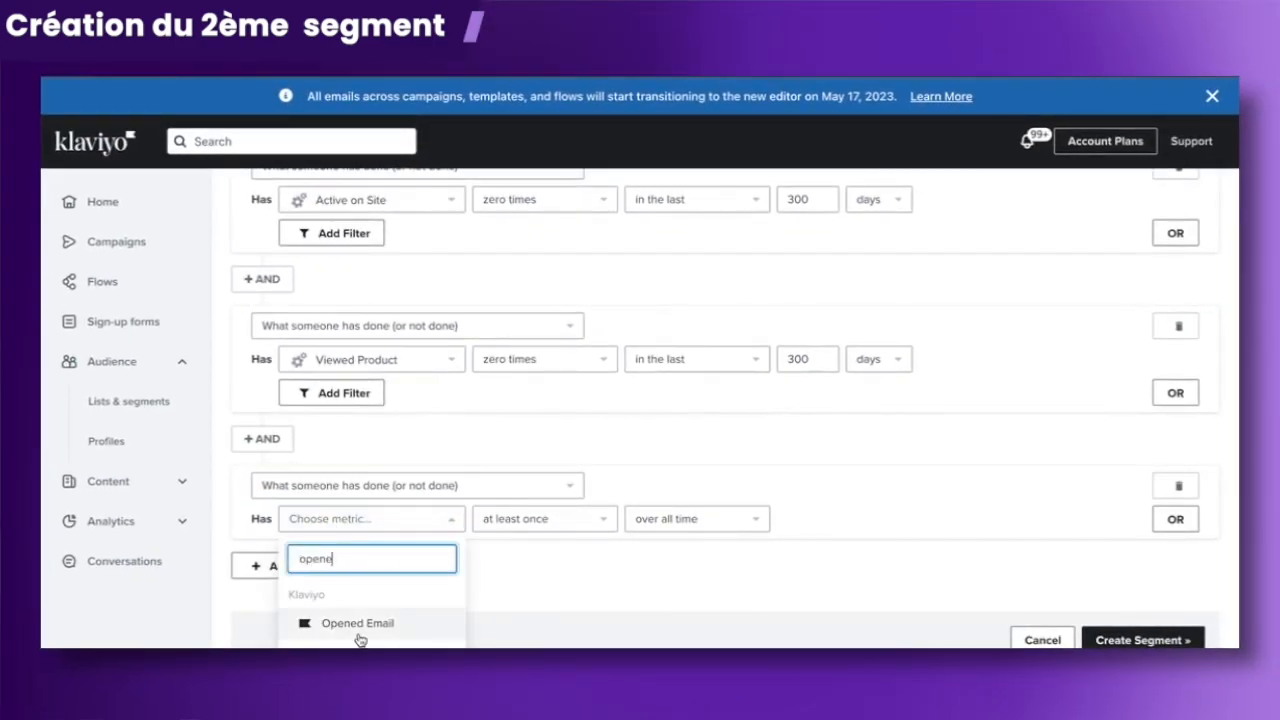
pyautogui.click(359, 634)
pyautogui.click(568, 517)
pyautogui.click(580, 334)
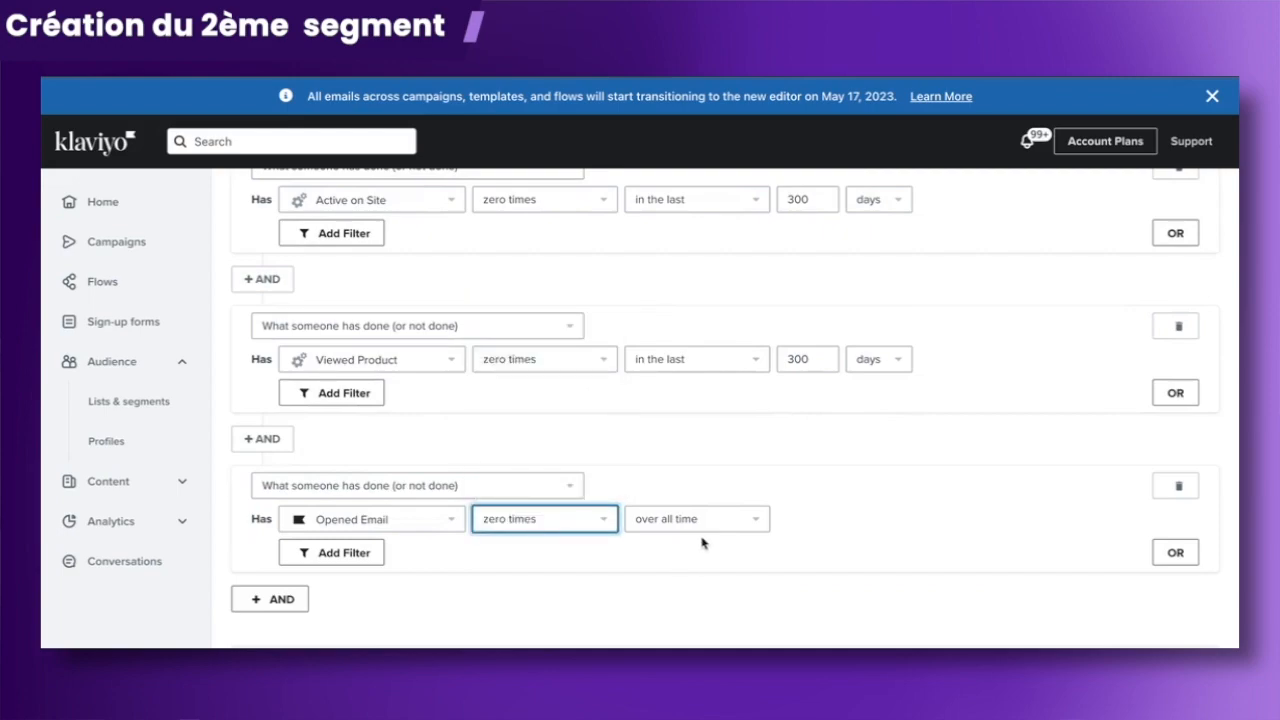
pyautogui.click(702, 531)
pyautogui.click(678, 585)
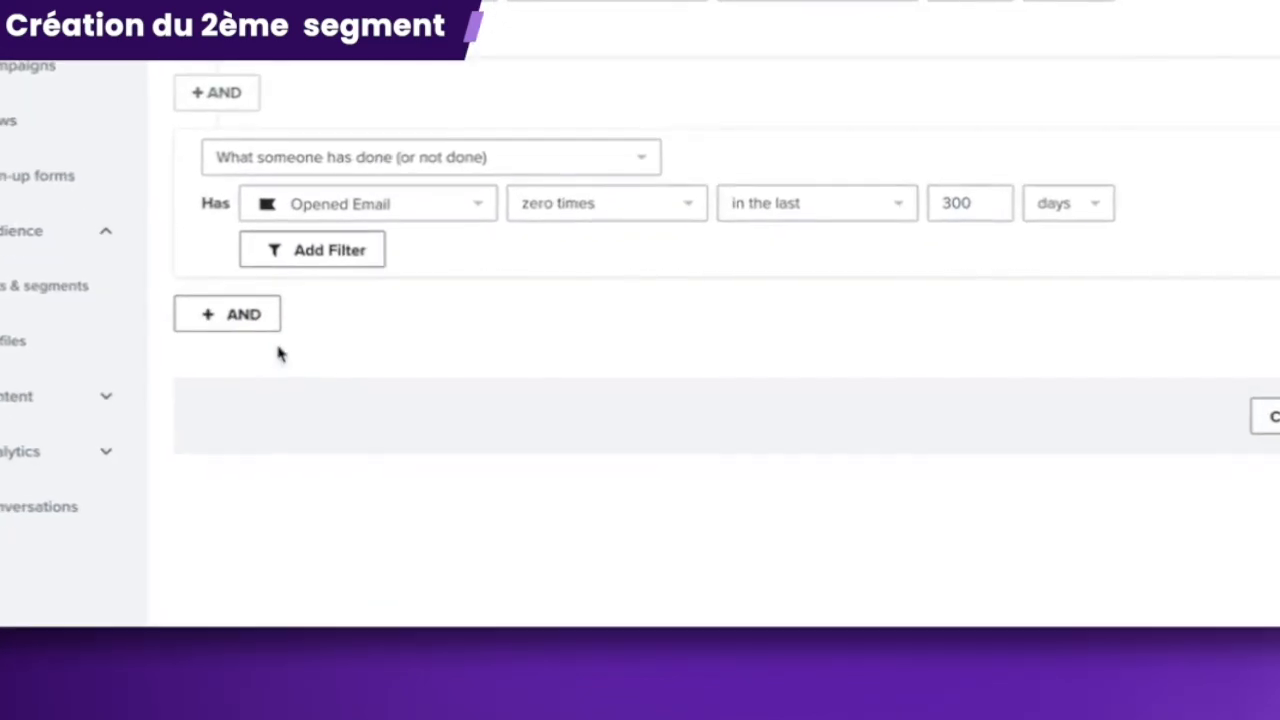
# Add an AND condition for the Clicked Email metric, zero times in the last 300 days
pyautogui.click(270, 599)
pyautogui.click(341, 646)
pyautogui.click(337, 418)
pyautogui.click(329, 430)
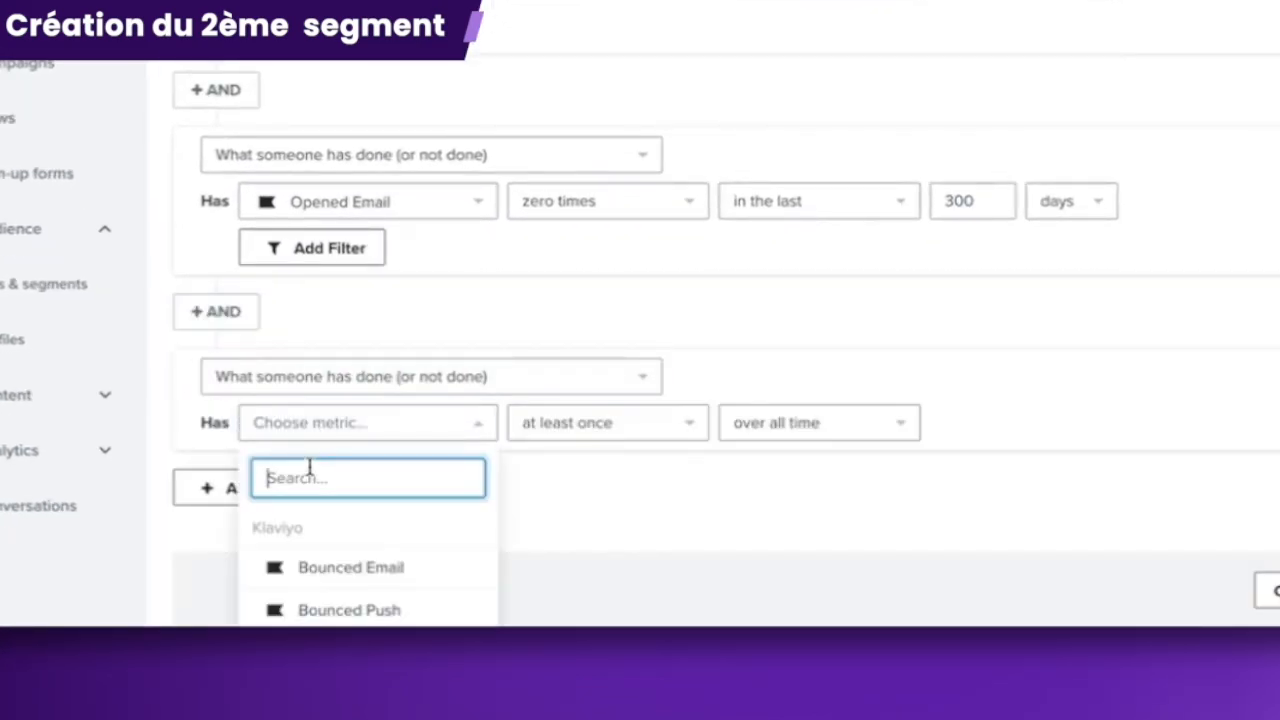
pyautogui.click(340, 567)
pyautogui.click(600, 422)
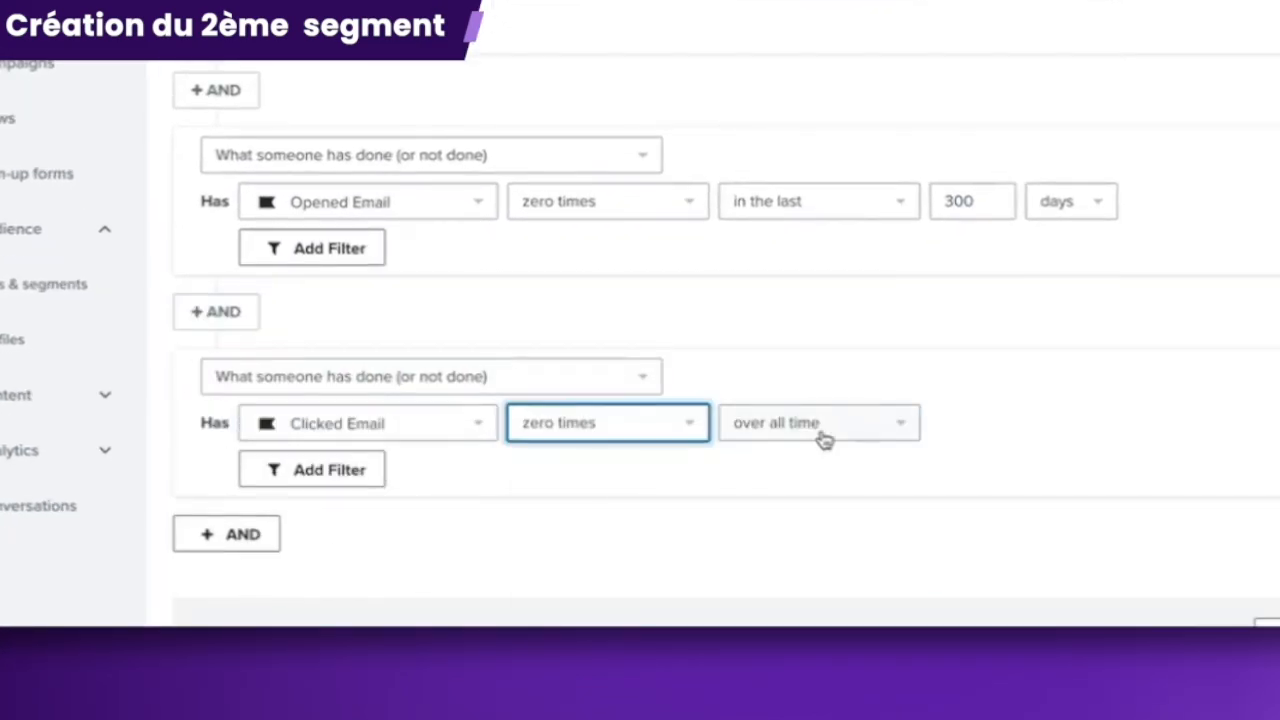
pyautogui.click(822, 432)
pyautogui.click(828, 507)
pyautogui.write('300')
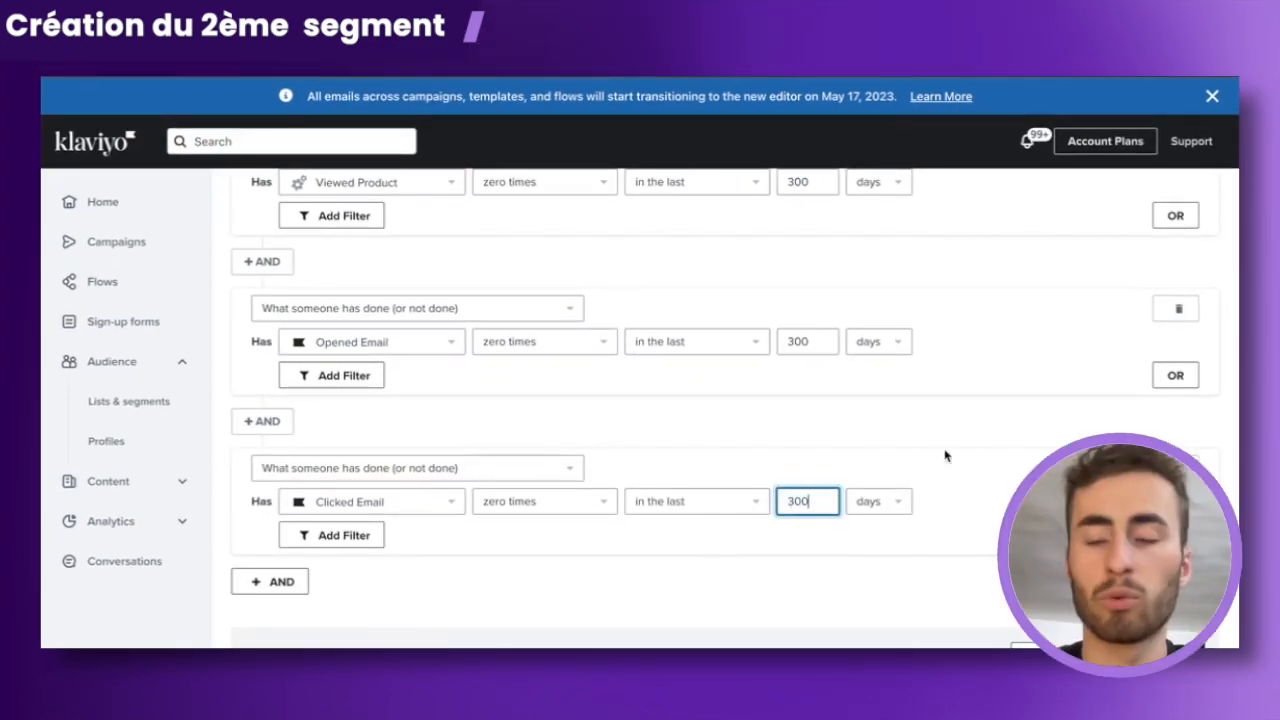
# Add a final AND condition to the Dead weight segment that the person is not suppressed for email
pyautogui.scroll(5, 1050, 416)
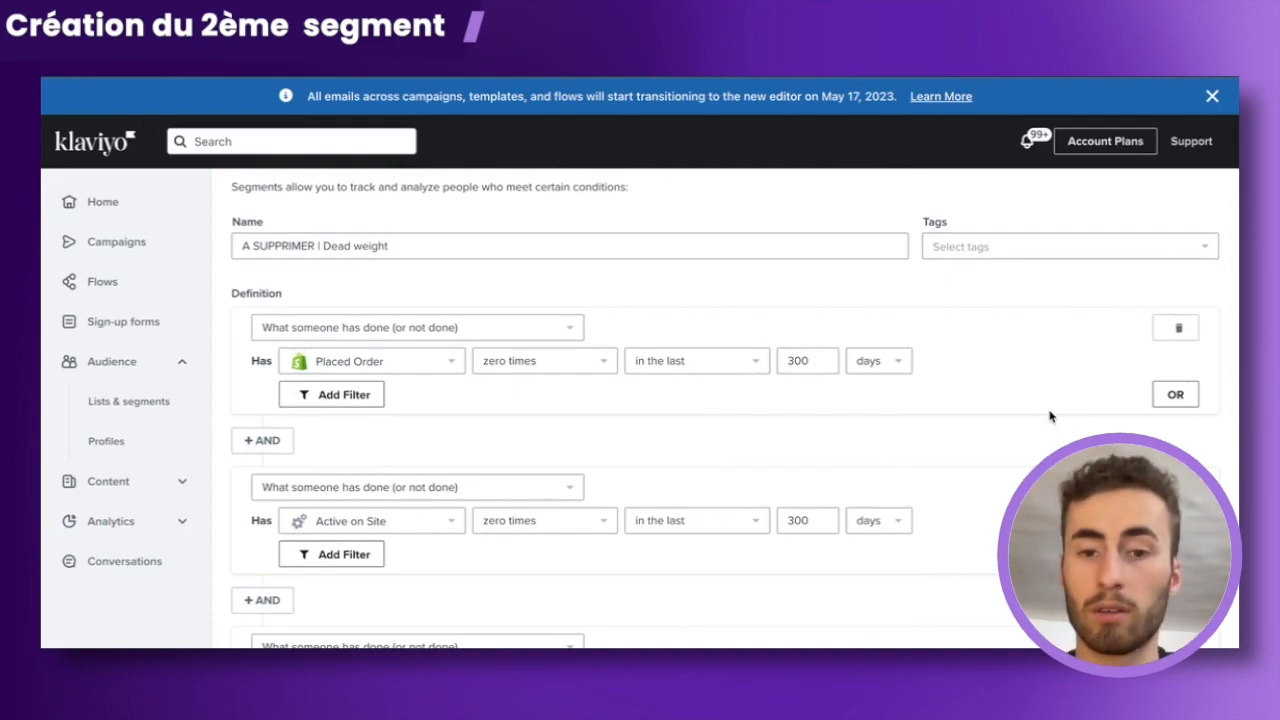
pyautogui.scroll(-10, 500, 426)
pyautogui.click(265, 458)
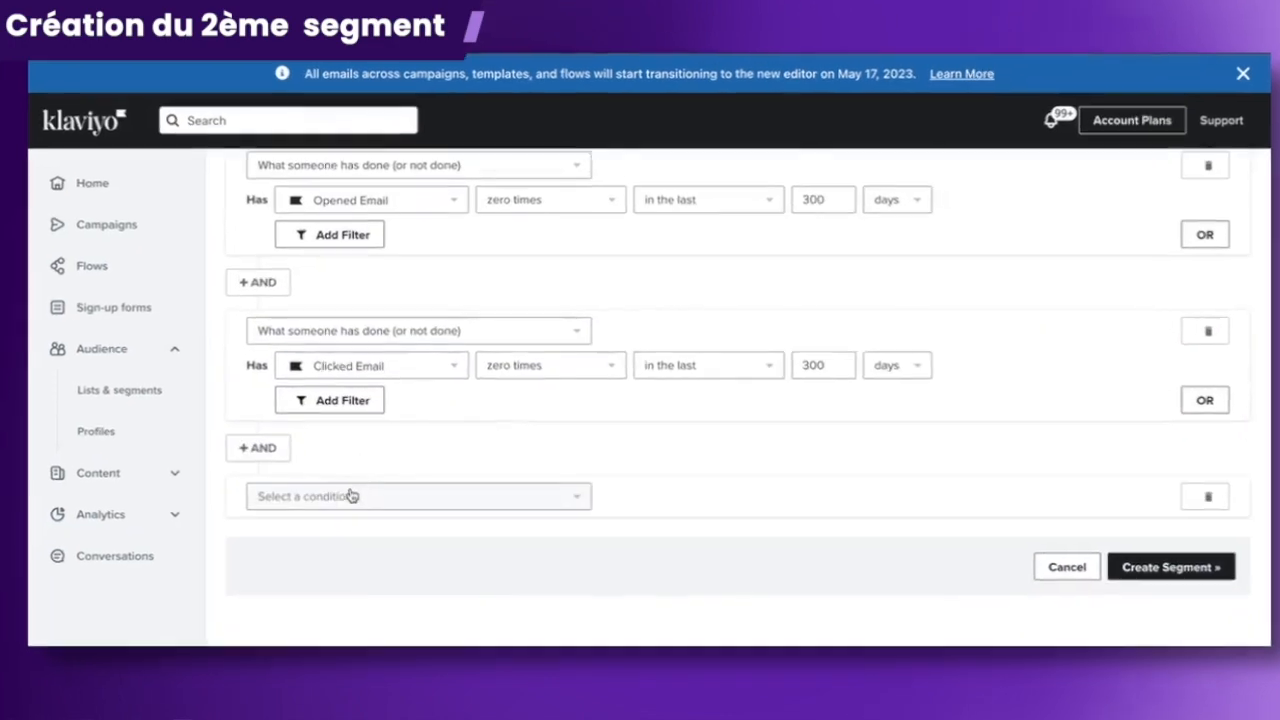
pyautogui.click(352, 494)
pyautogui.click(377, 659)
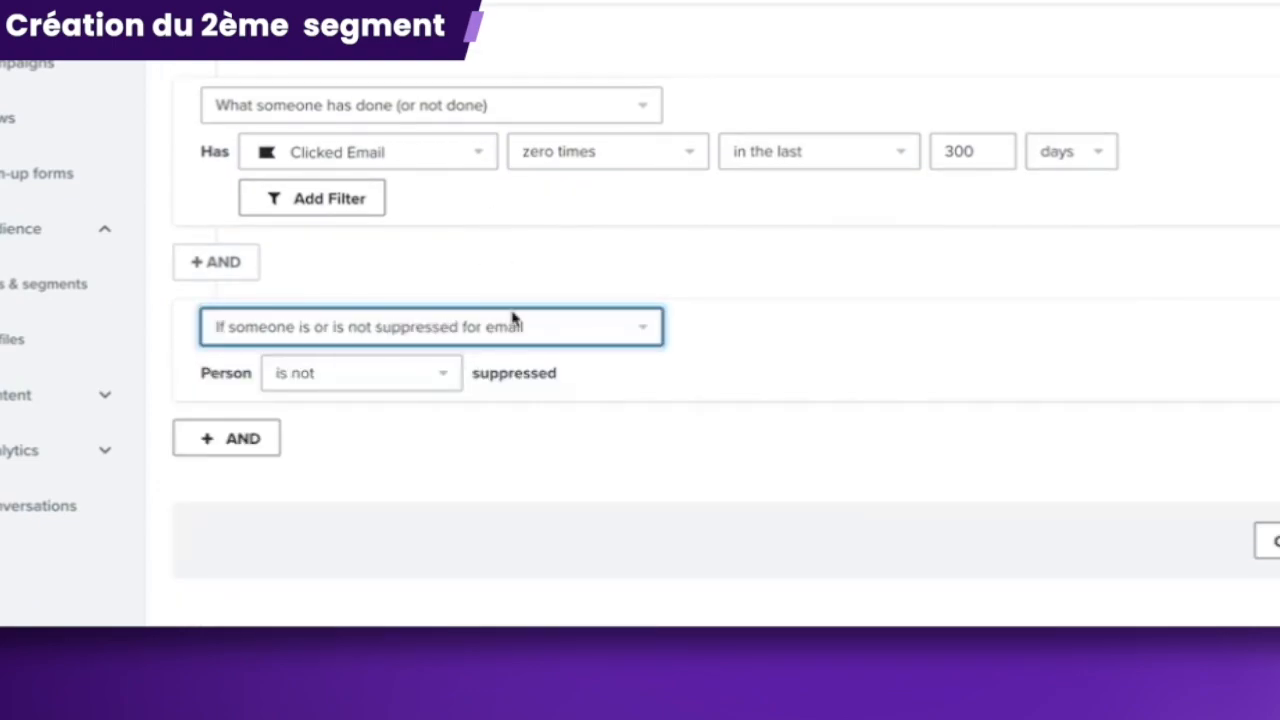
pyautogui.click(709, 454)
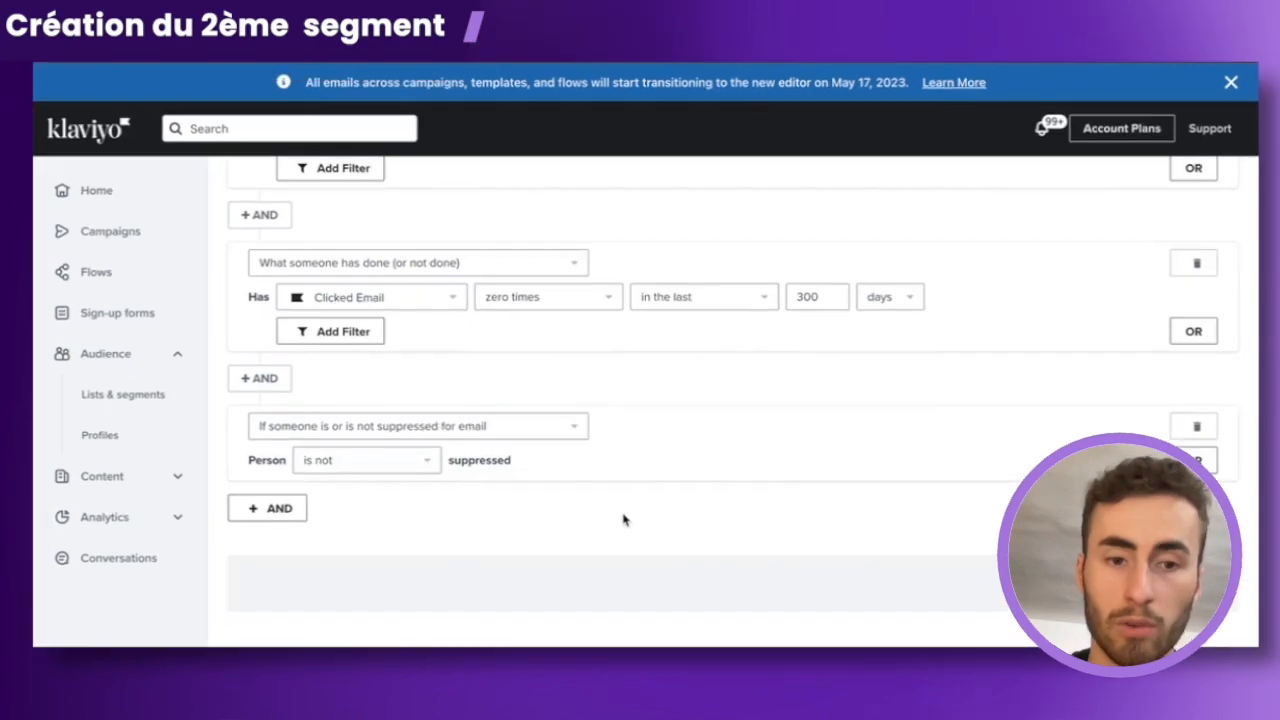
# Add an AND condition to the Dead weight segment that the person is not in the Newsletter list
pyautogui.click(280, 512)
pyautogui.scroll(-3, 477, 543)
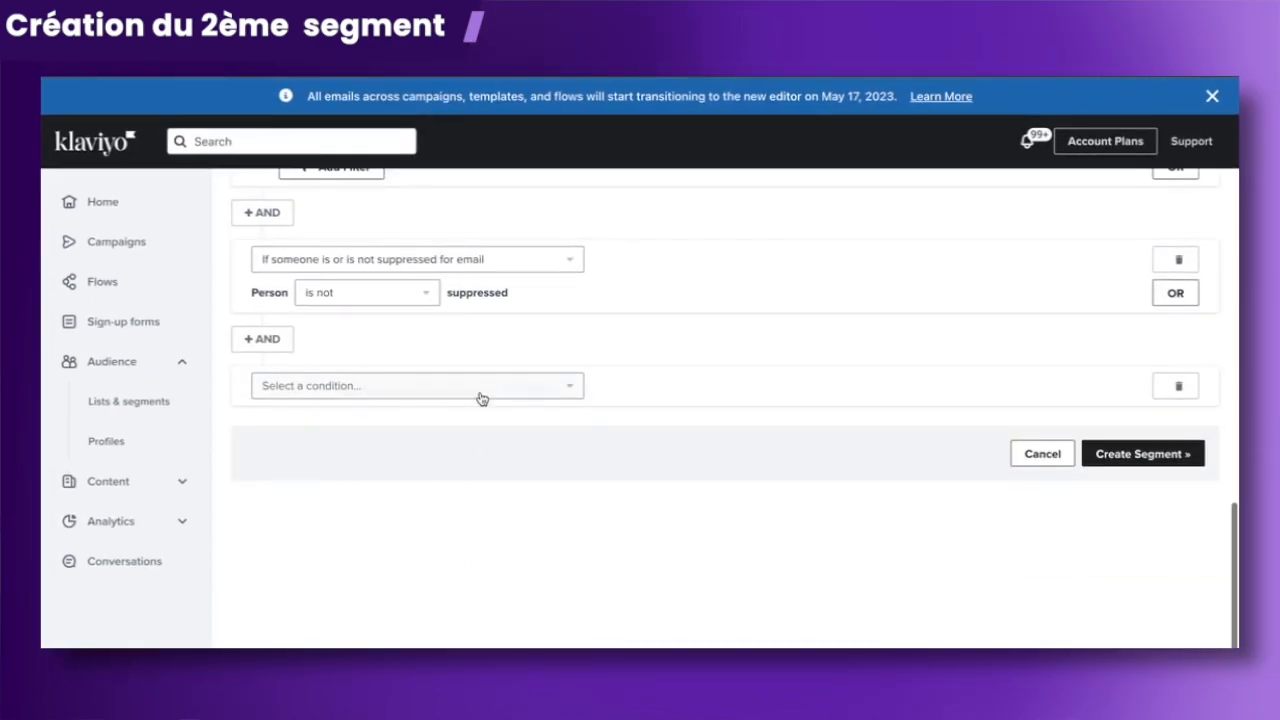
pyautogui.click(480, 388)
pyautogui.click(410, 441)
pyautogui.click(509, 385)
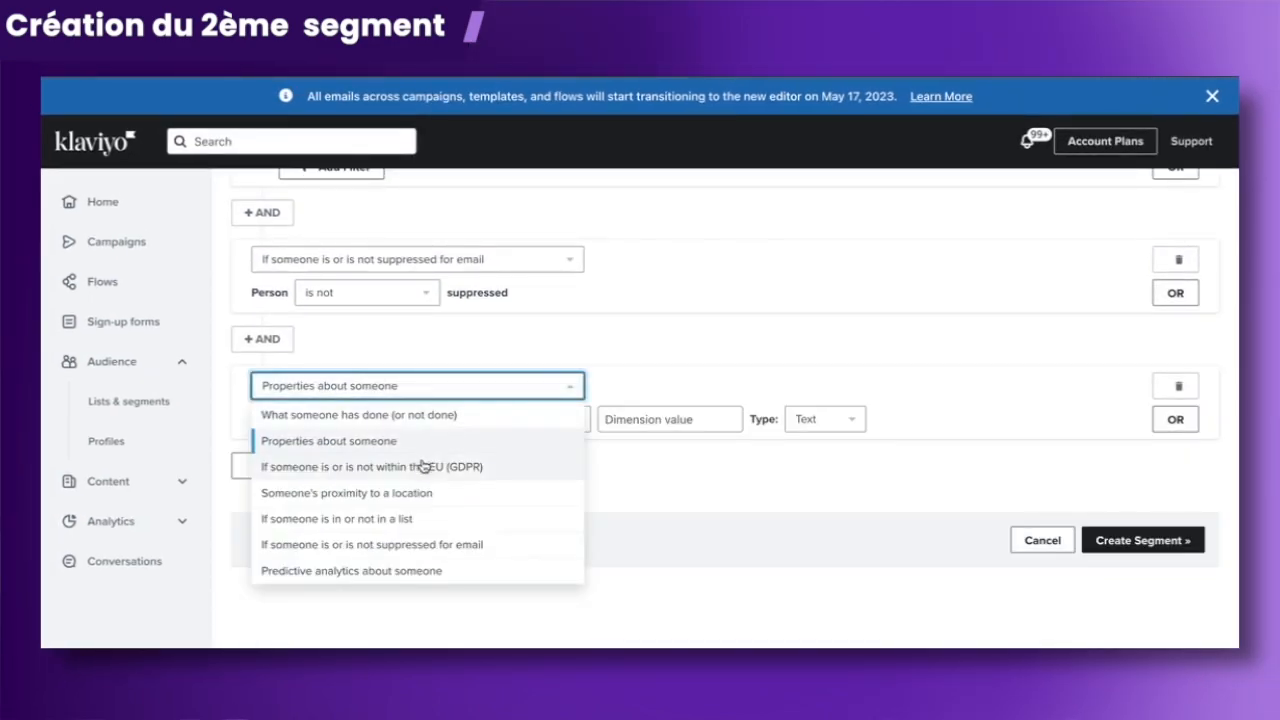
pyautogui.click(409, 519)
pyautogui.click(369, 453)
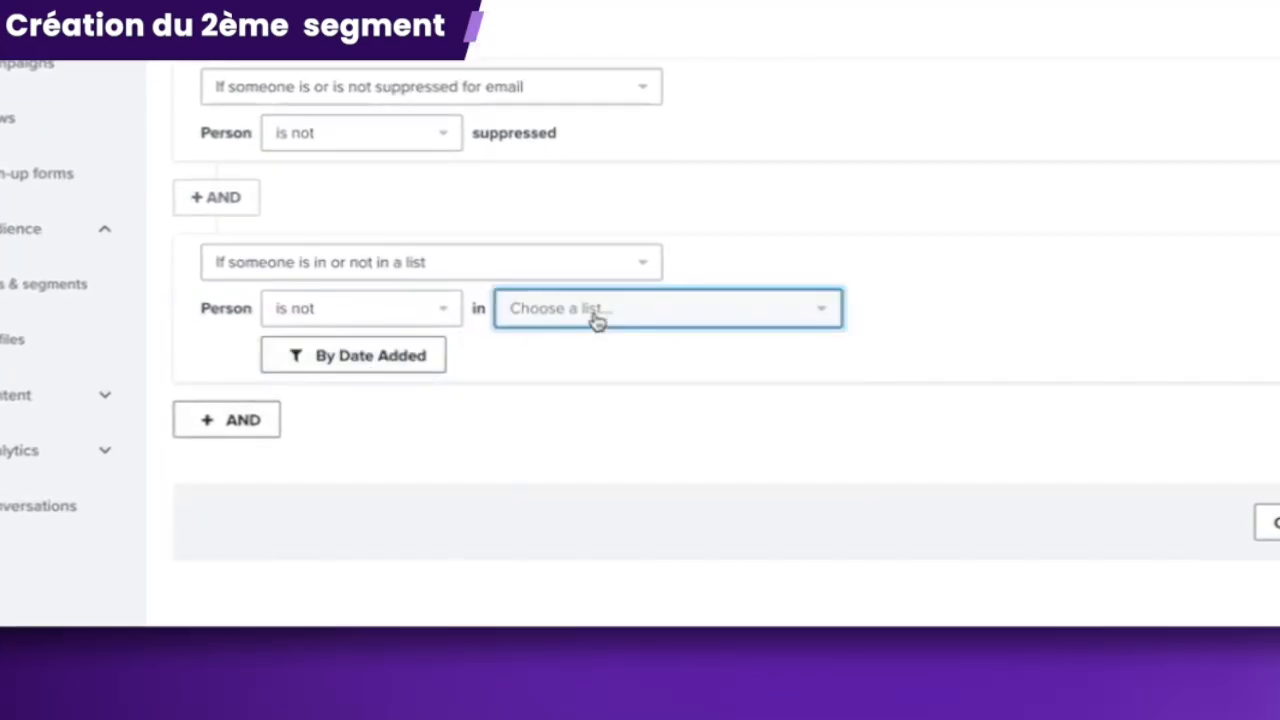
pyautogui.click(547, 404)
pyautogui.write('new')
pyautogui.click(560, 487)
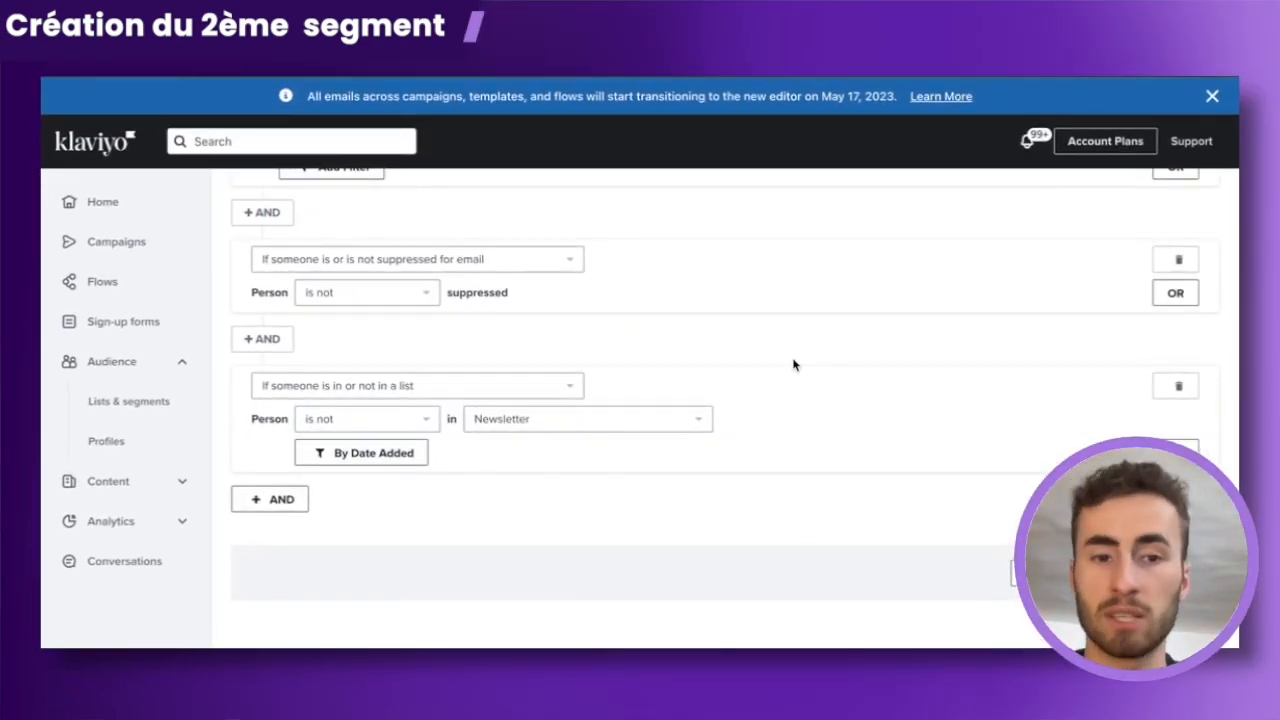
# Review all conditions of the Dead weight segment, from the list condition up to the Placed Order metric
pyautogui.scroll(2, 794, 364)
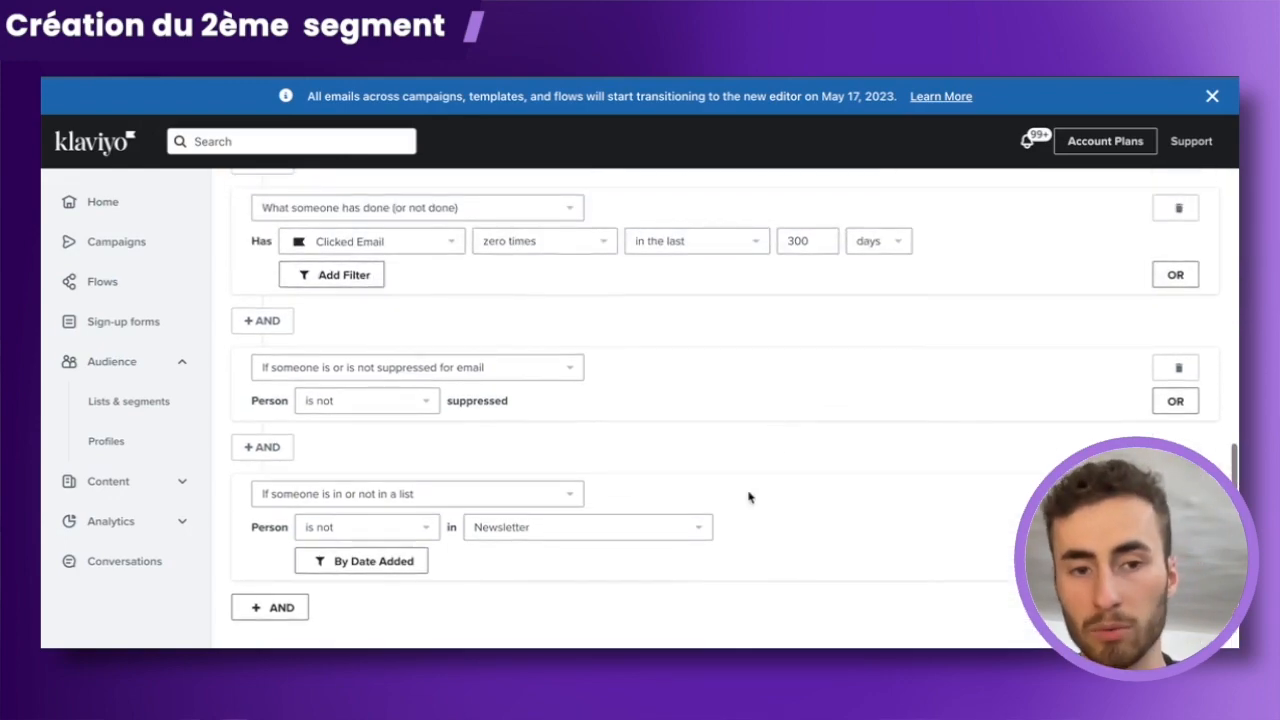
pyautogui.scroll(1, 757, 376)
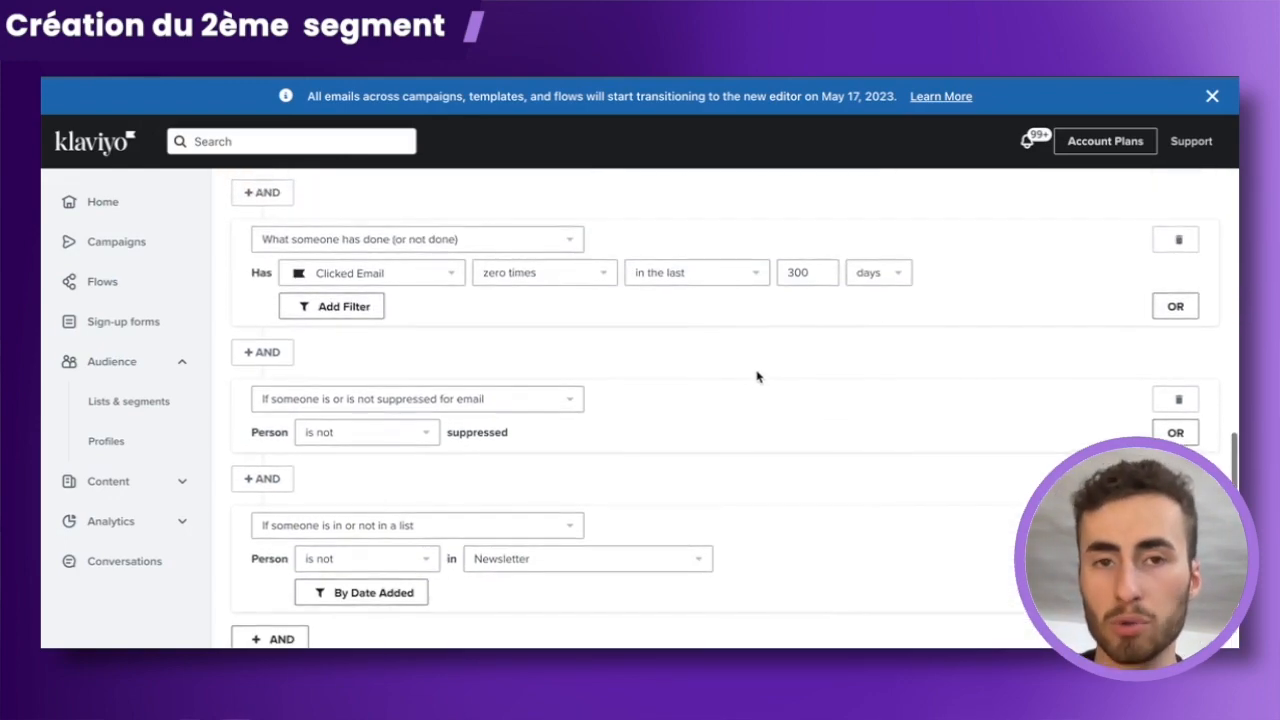
pyautogui.scroll(3, 757, 376)
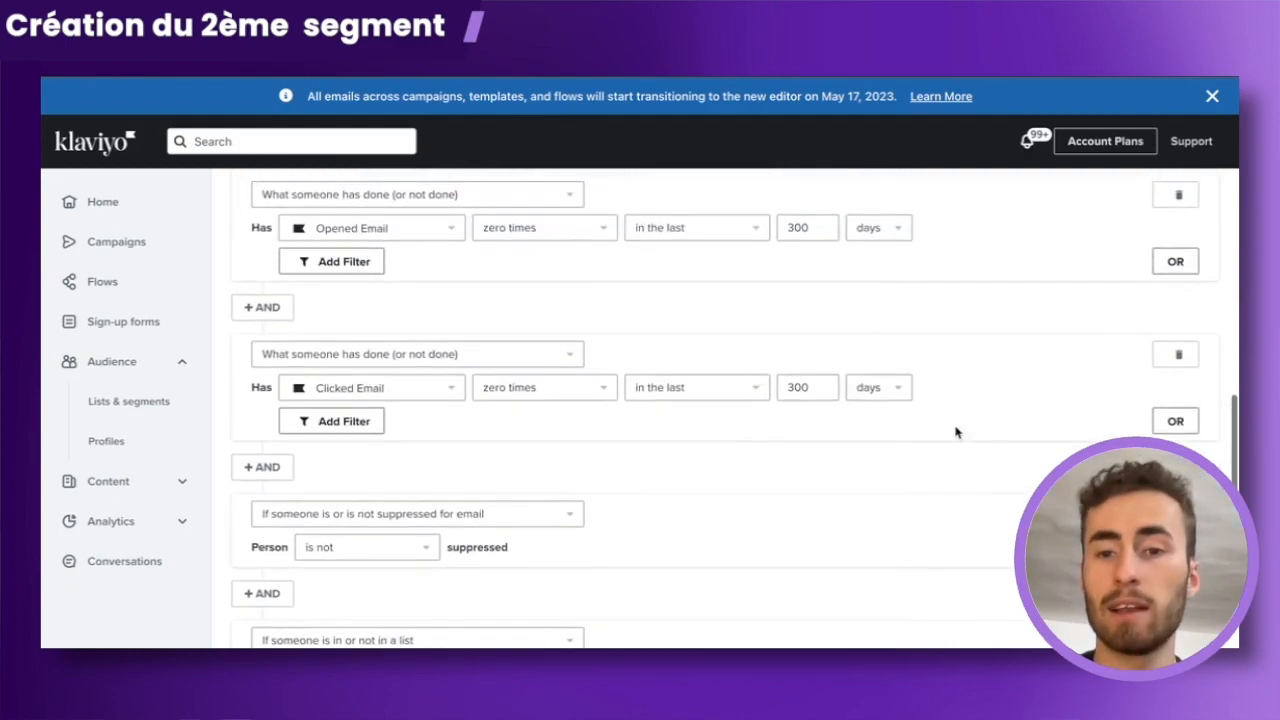
pyautogui.scroll(10, 770, 344)
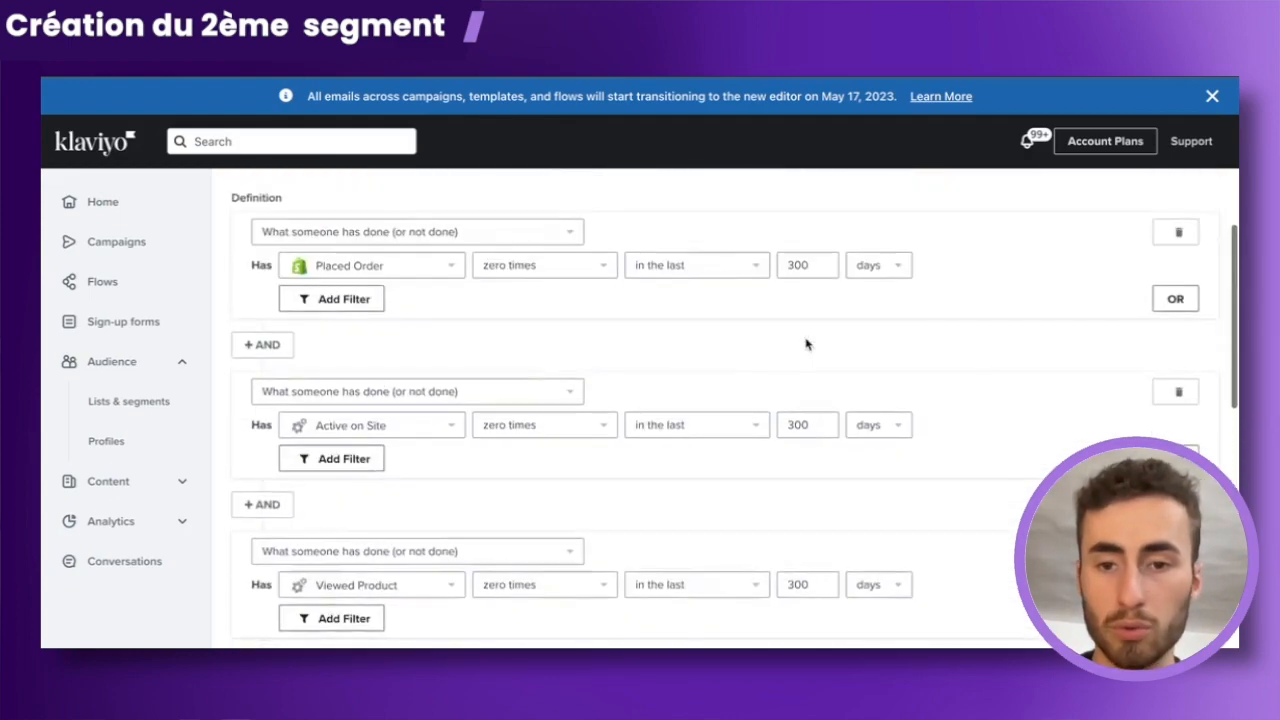
pyautogui.scroll(-5, 806, 344)
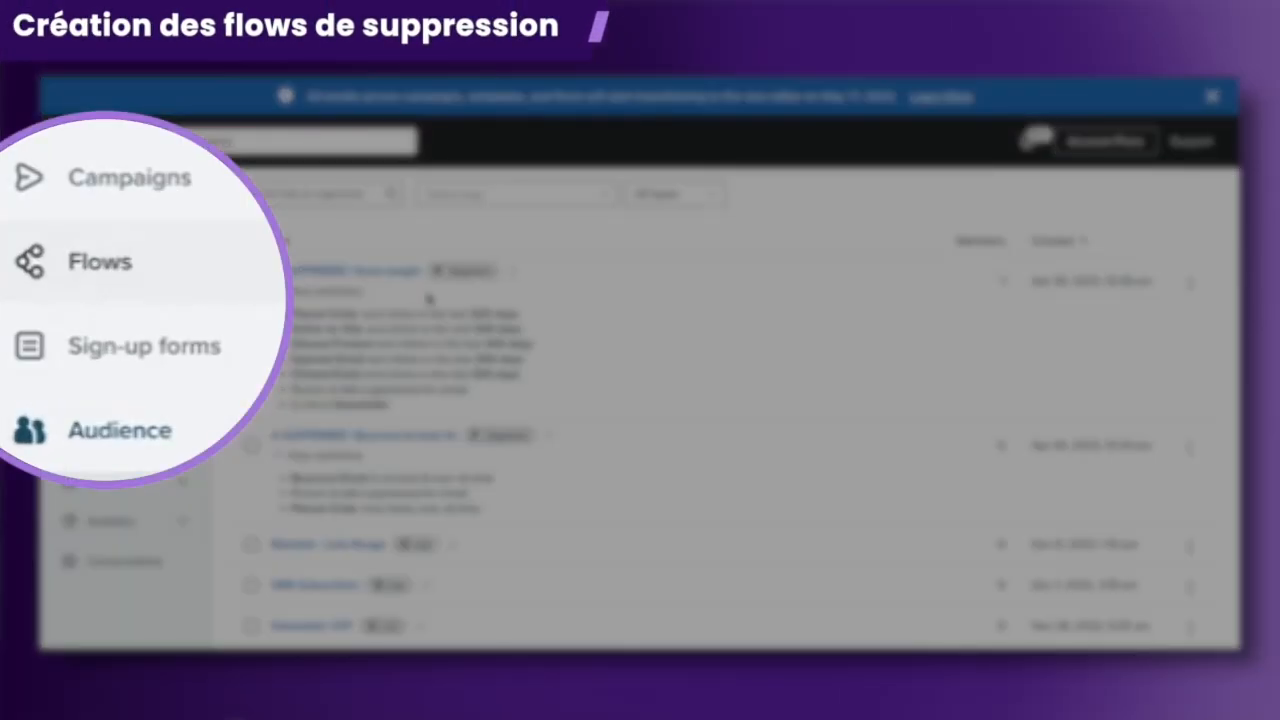
# Create a new flow from scratch named "SUPRESSED | Dead weight"
pyautogui.click(143, 291)
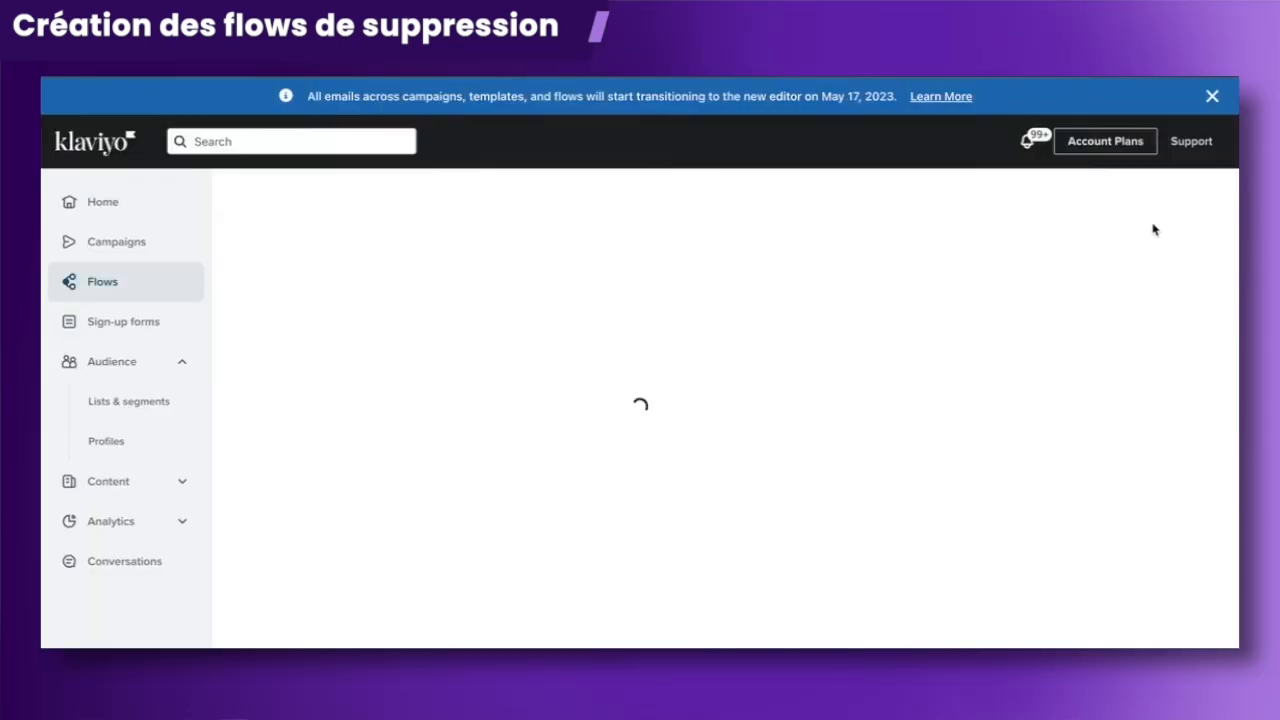
pyautogui.click(1154, 212)
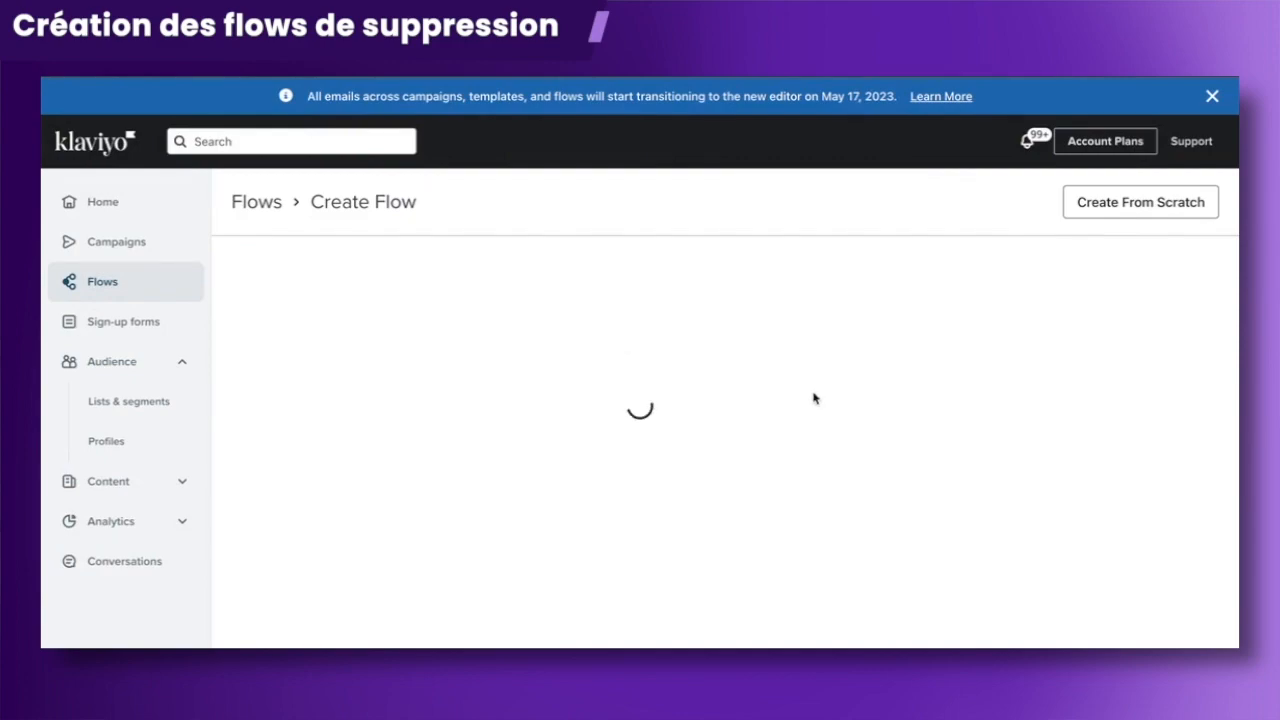
pyautogui.click(1141, 203)
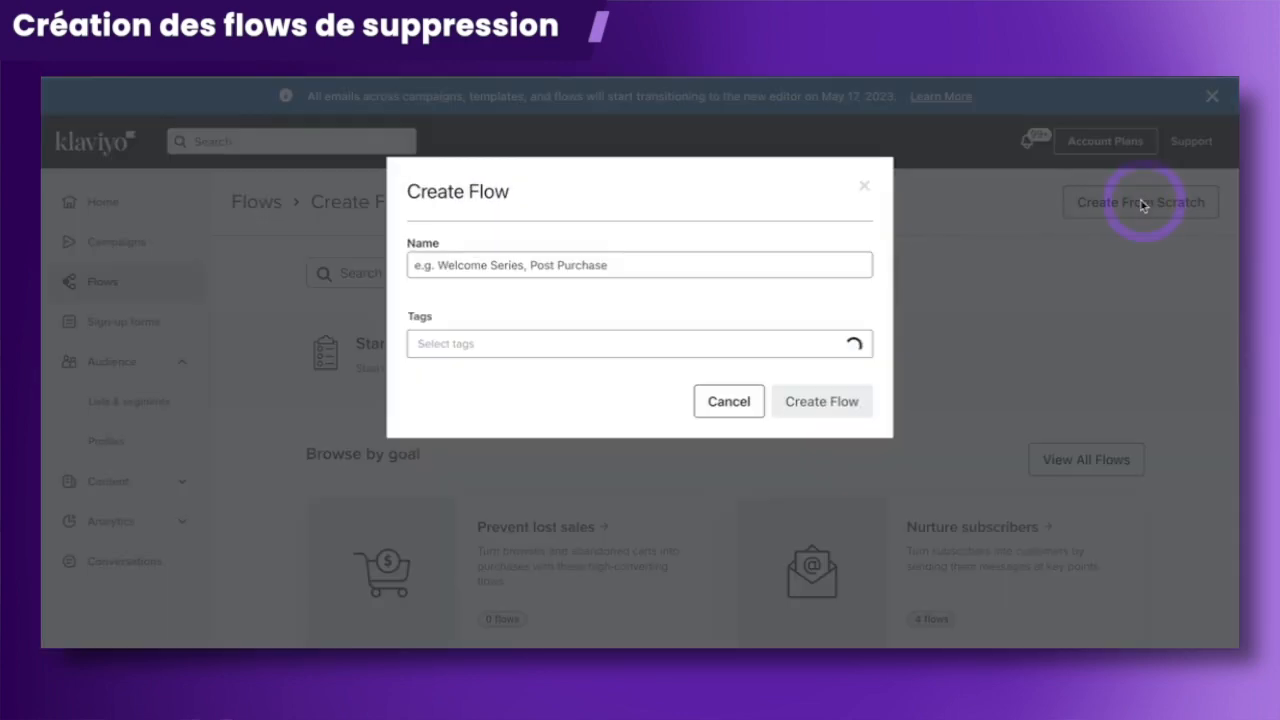
pyautogui.click(586, 266)
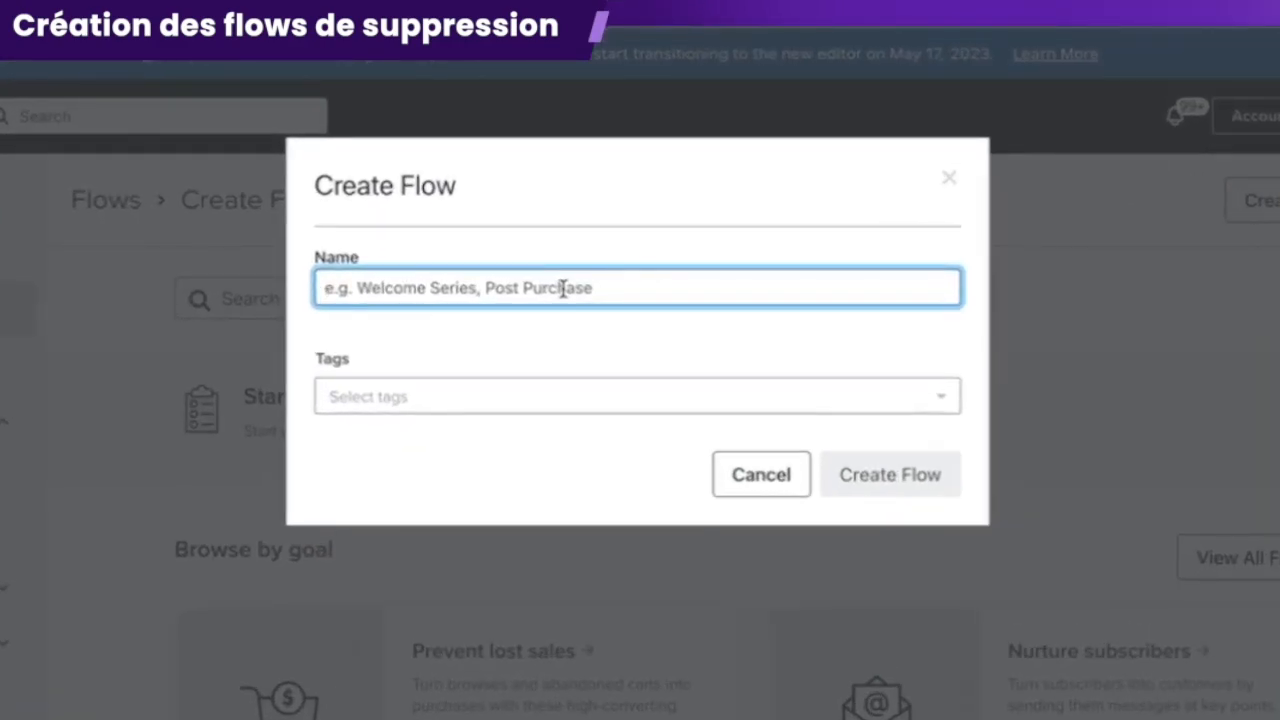
pyautogui.write('SUPRESSED | De')
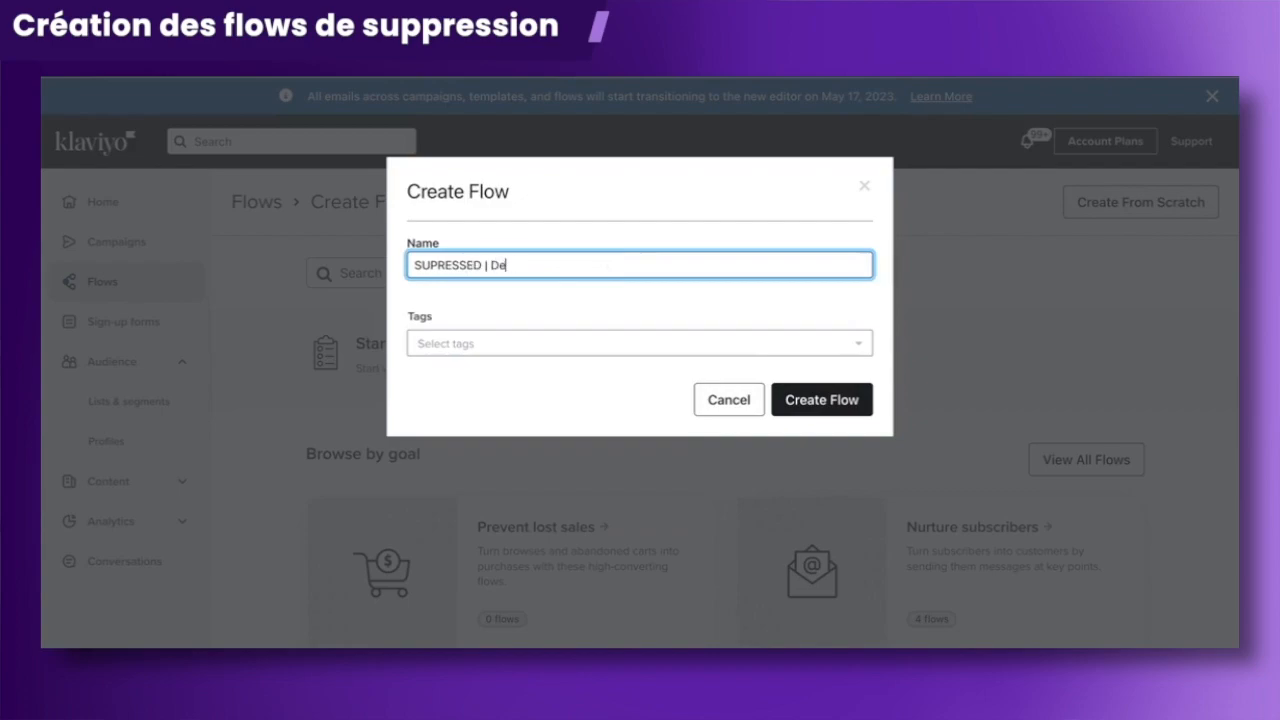
pyautogui.write('ad weight')
pyautogui.click(828, 401)
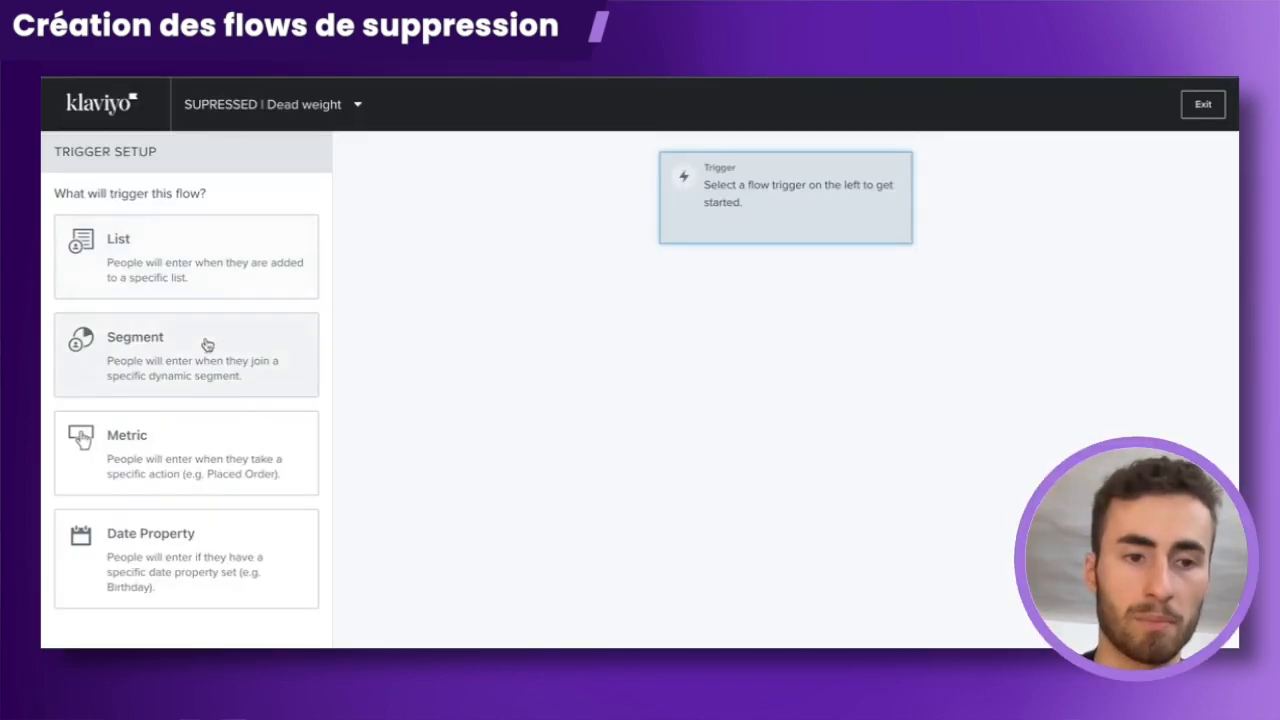
# Set the flow to trigger when someone joins the segment "A SUPPRIMER | Dead weight"
pyautogui.click(206, 346)
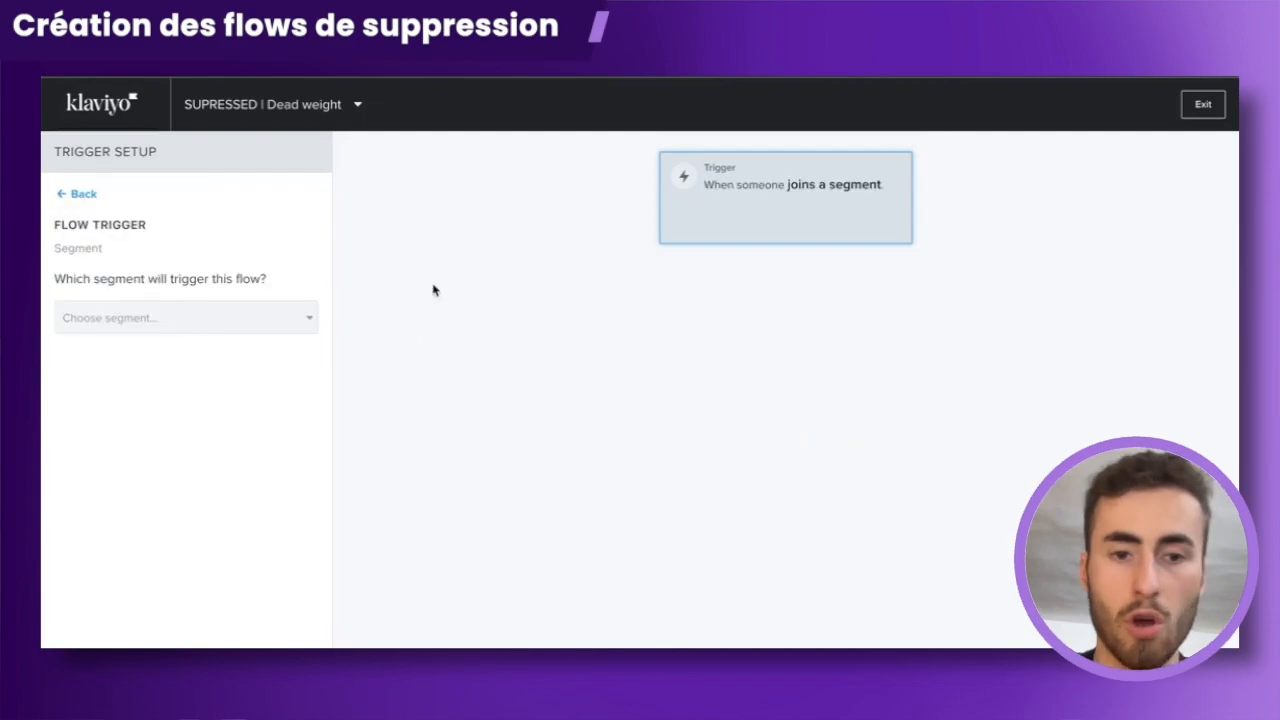
pyautogui.click(257, 318)
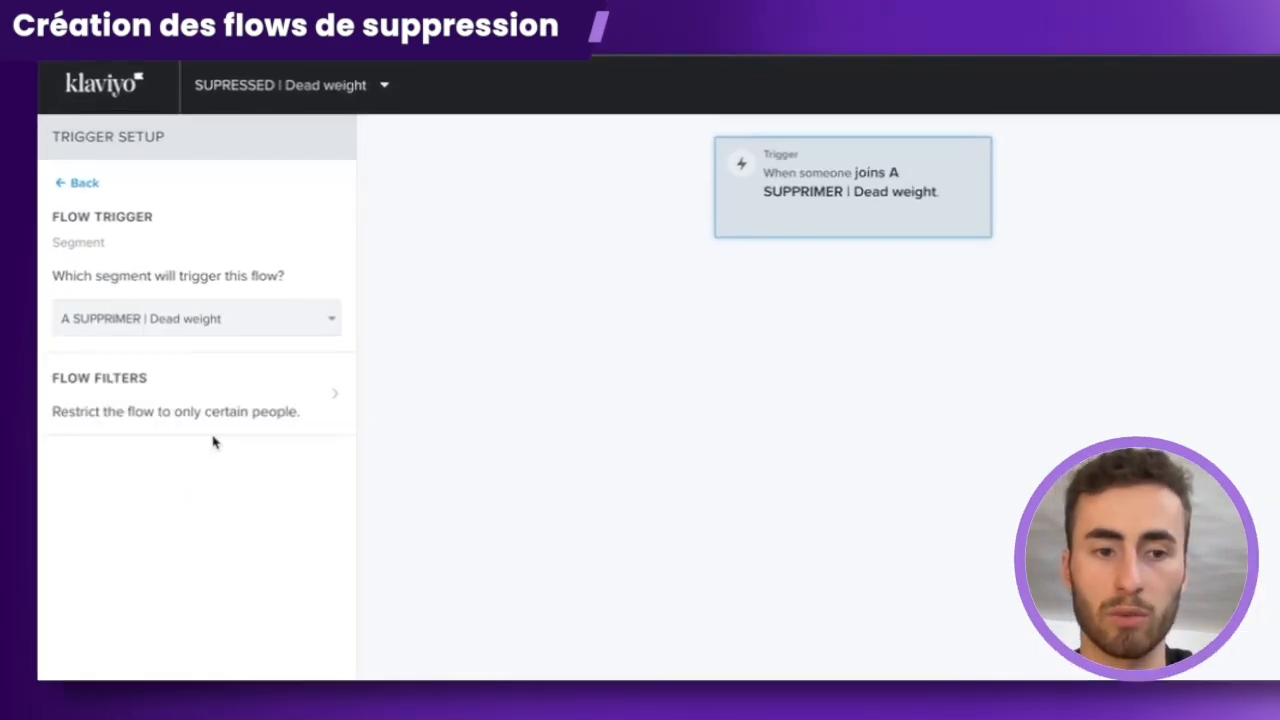
pyautogui.click(210, 425)
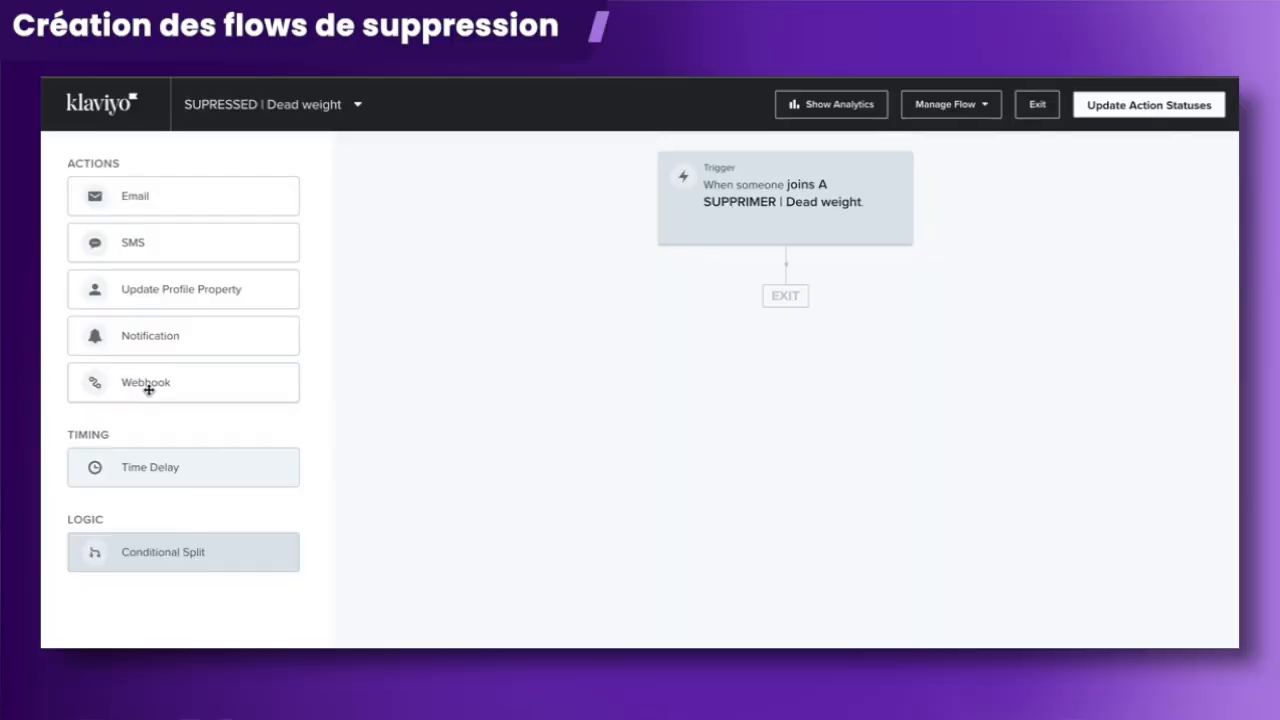
pyautogui.moveTo(148, 389); pyautogui.dragTo(708, 304)
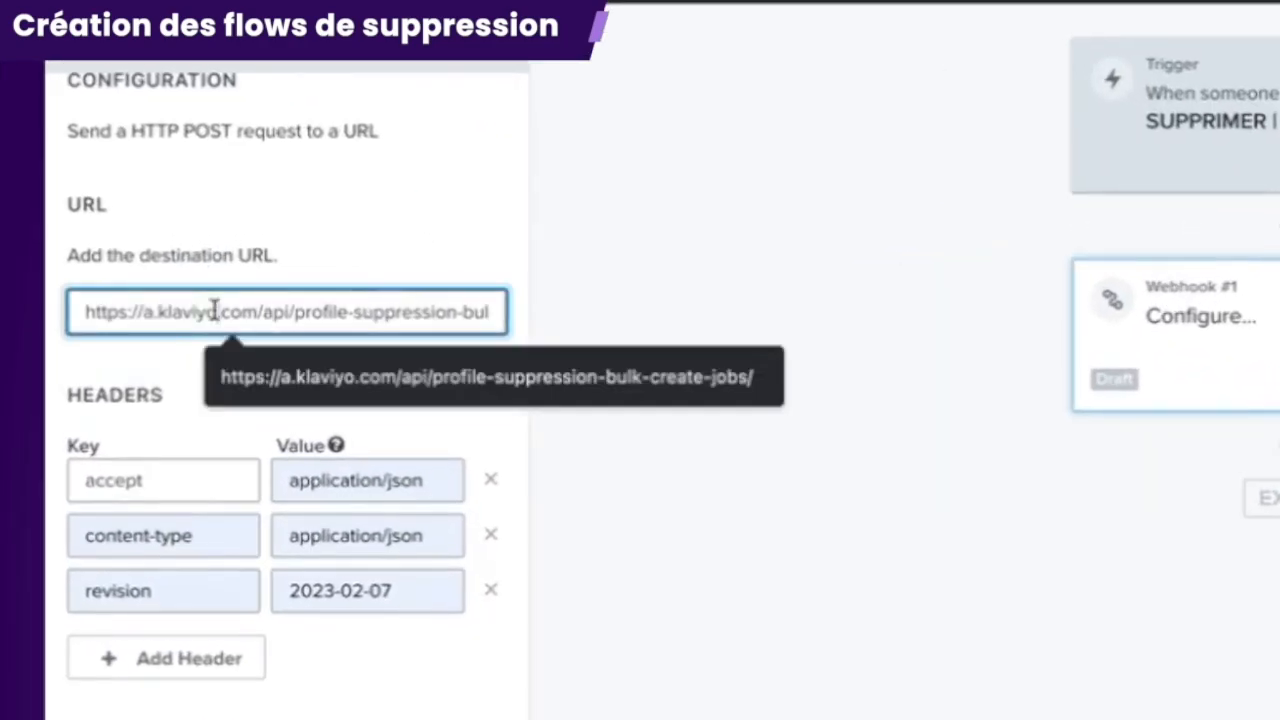
pyautogui.tripleClick(214, 311)
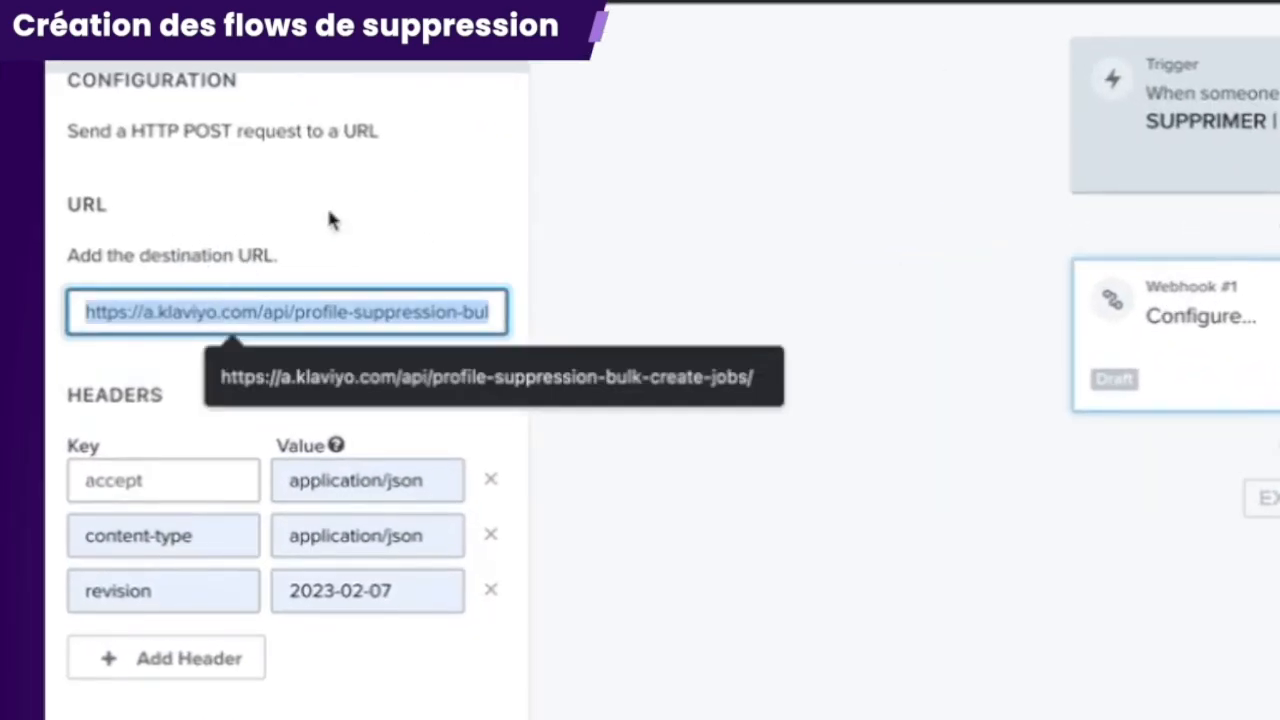
pyautogui.click(395, 205)
pyautogui.moveTo(242, 315); pyautogui.dragTo(629, 334)
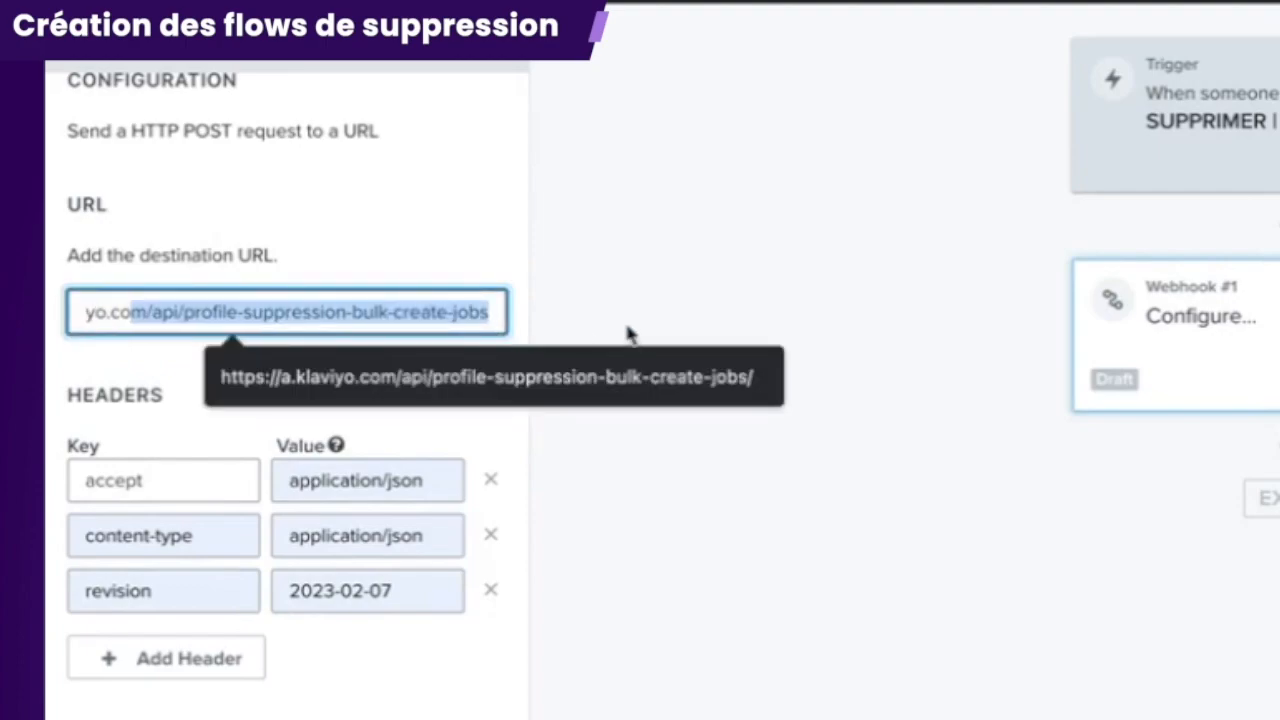
pyautogui.click(425, 250)
# Replace the webhook's JSON body with the copied profile-suppression payload
pyautogui.scroll(-3, 421, 250)
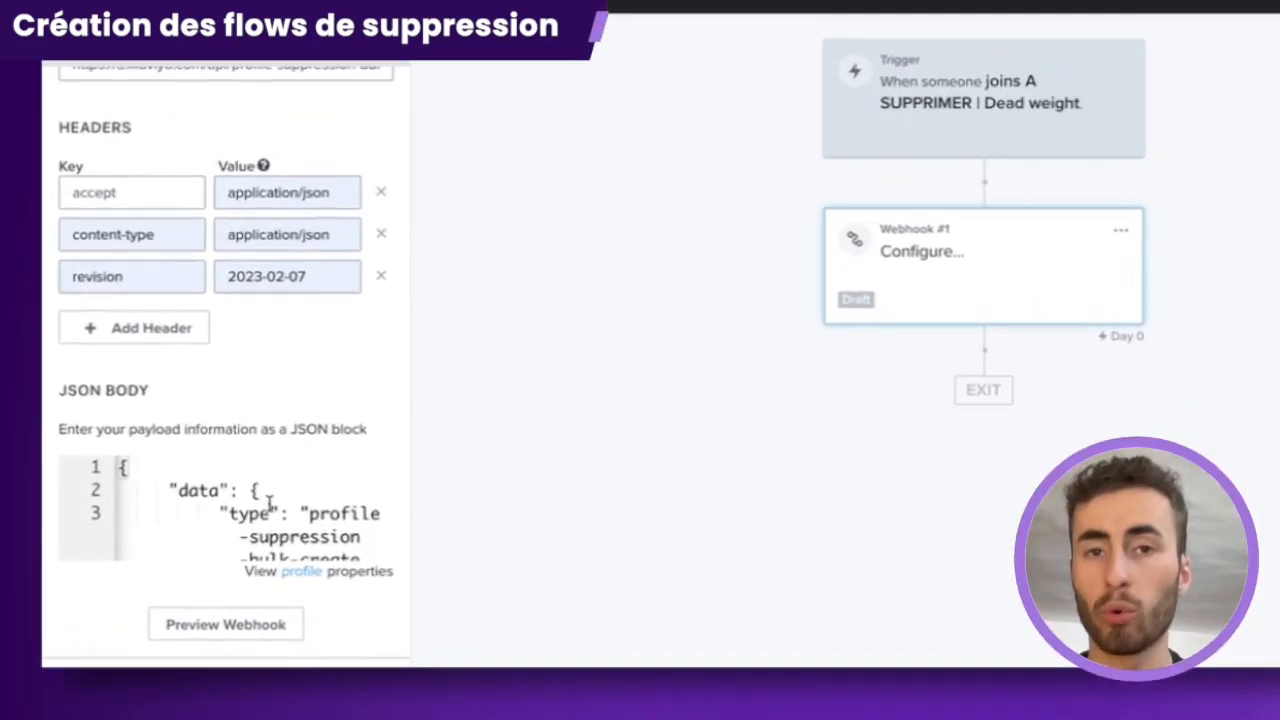
pyautogui.hotkey('ctrl', 'a')
pyautogui.press('BackSpace')
pyautogui.hotkey('ctrl', 'v')
pyautogui.scroll(5, 287, 494)
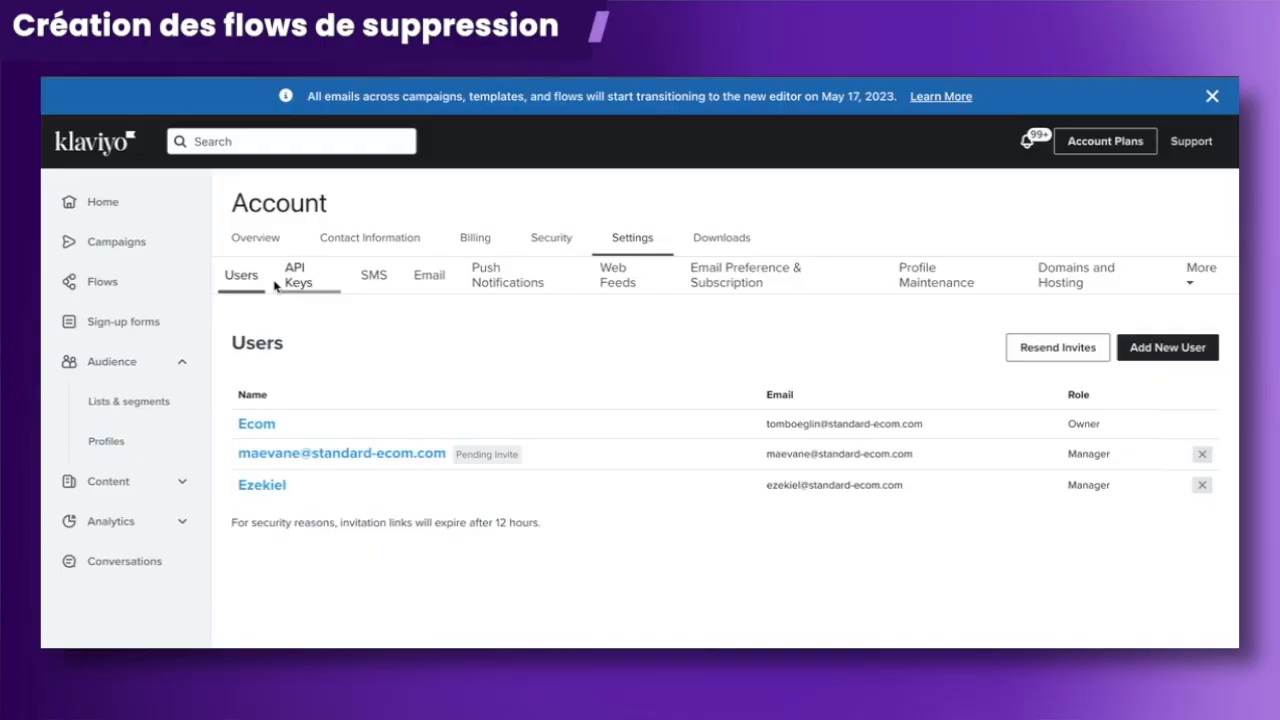
# Create a full-access private API key named "Suppression" in the account settings and copy the key
pyautogui.click(318, 289)
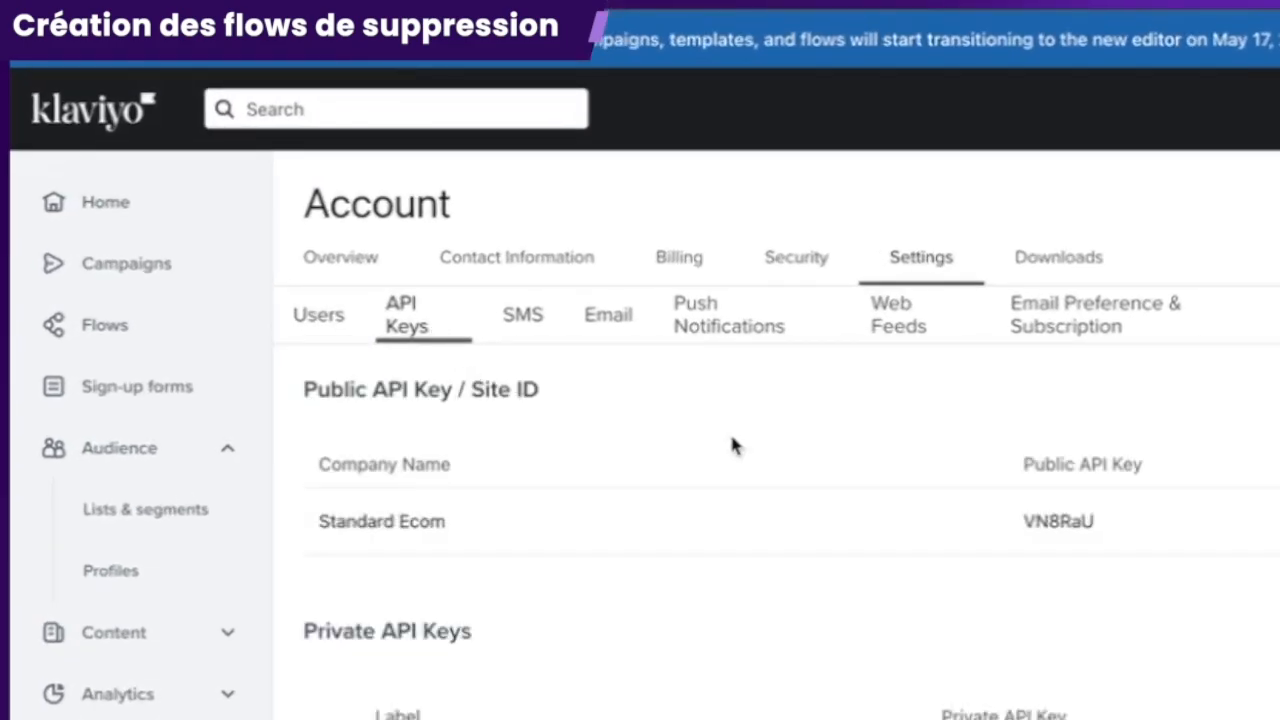
pyautogui.scroll(-2, 1057, 517)
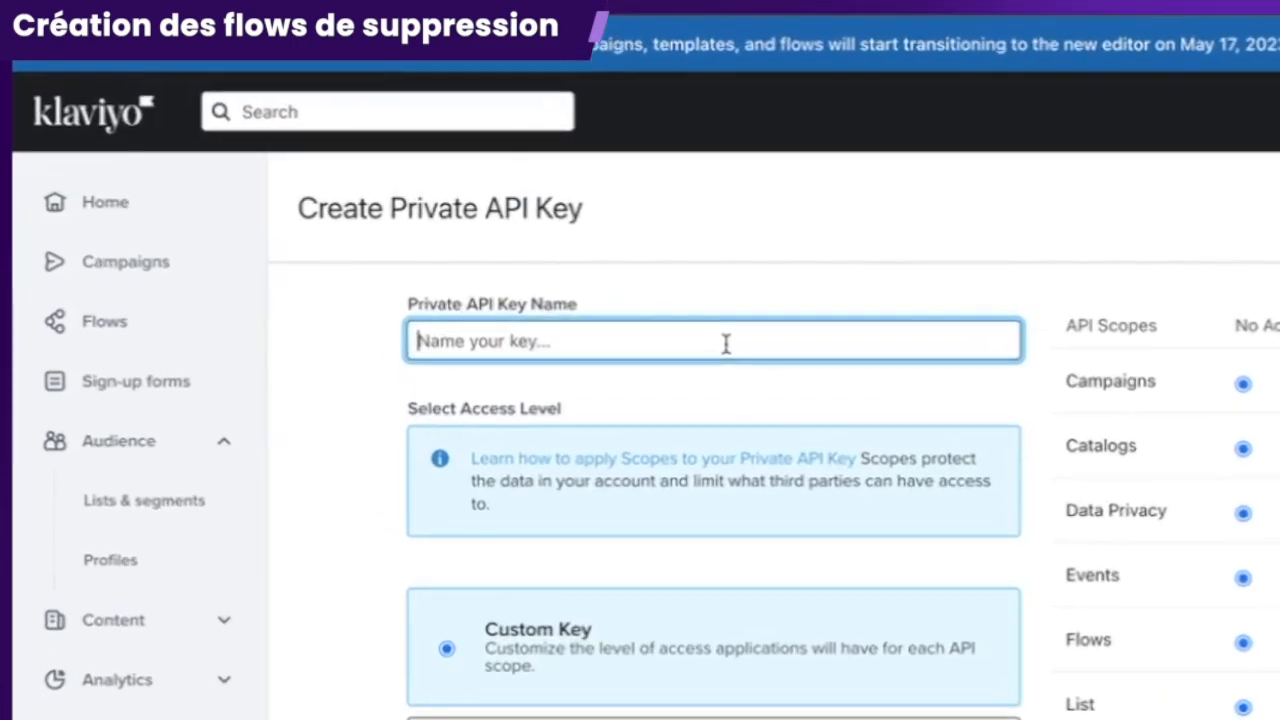
pyautogui.write('Suppression')
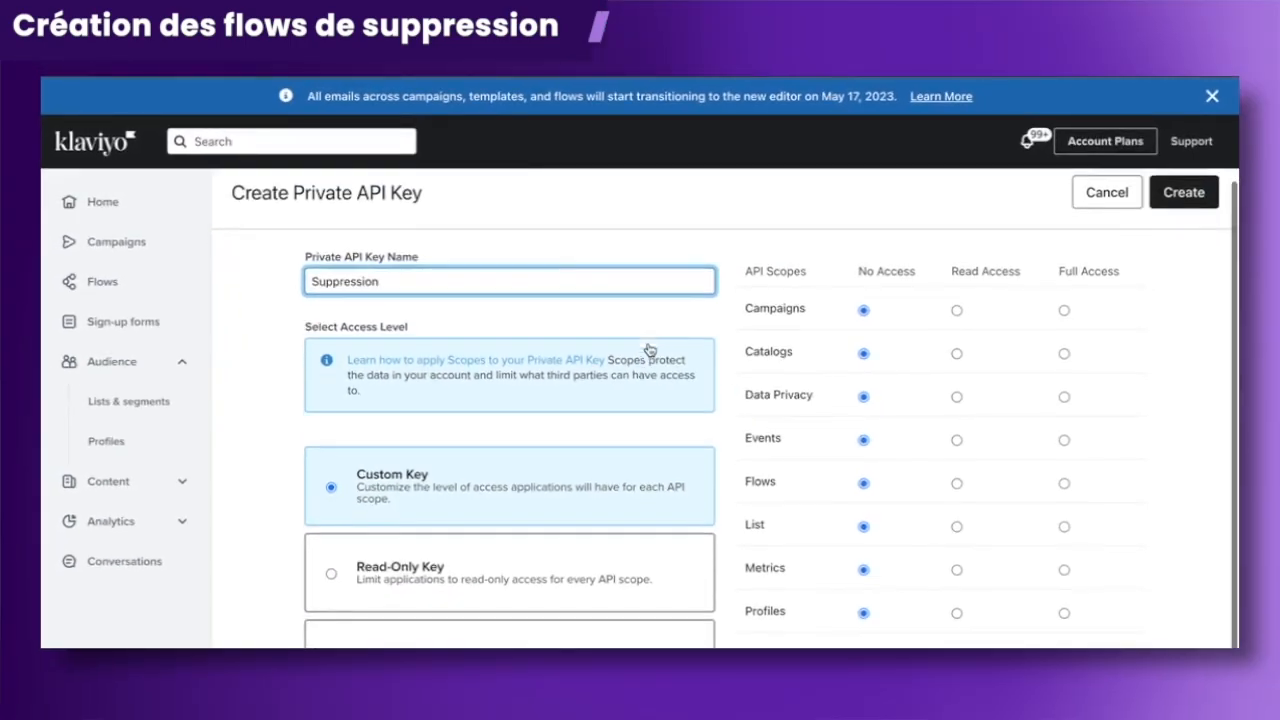
pyautogui.scroll(-1, 900, 500)
pyautogui.click(472, 583)
pyautogui.scroll(1, 871, 351)
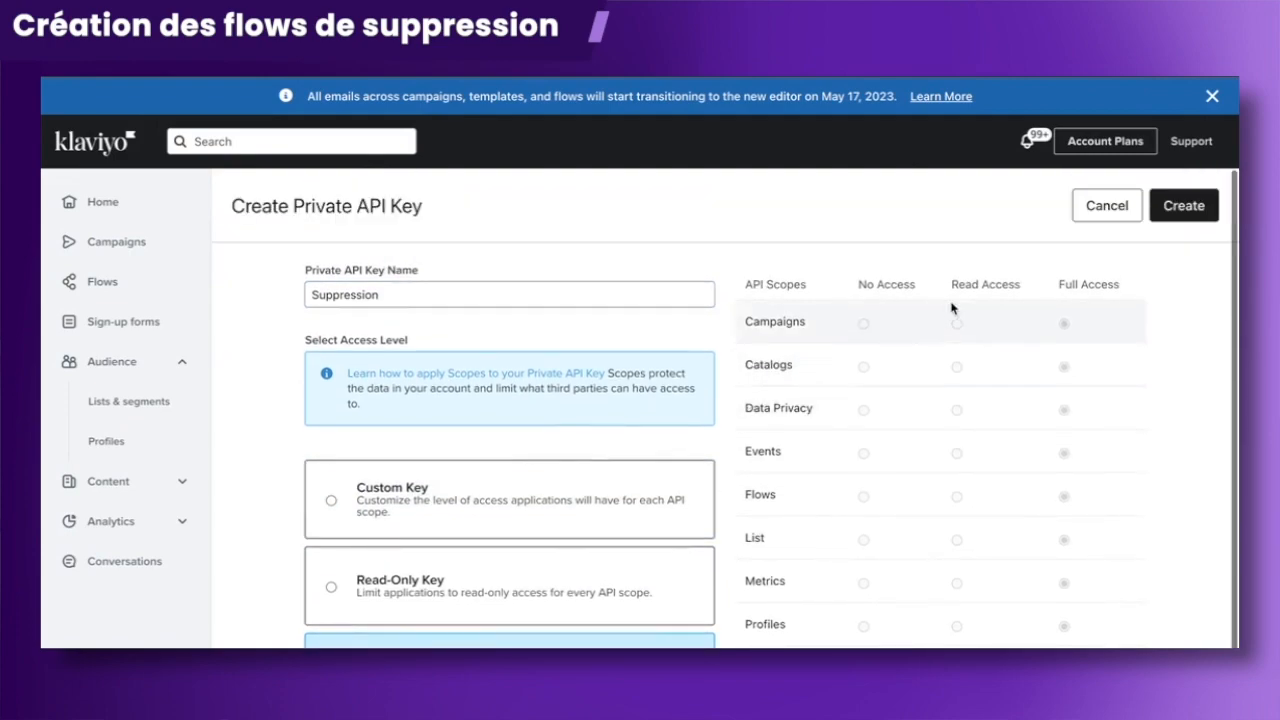
pyautogui.click(1186, 206)
pyautogui.scroll(-1, 834, 354)
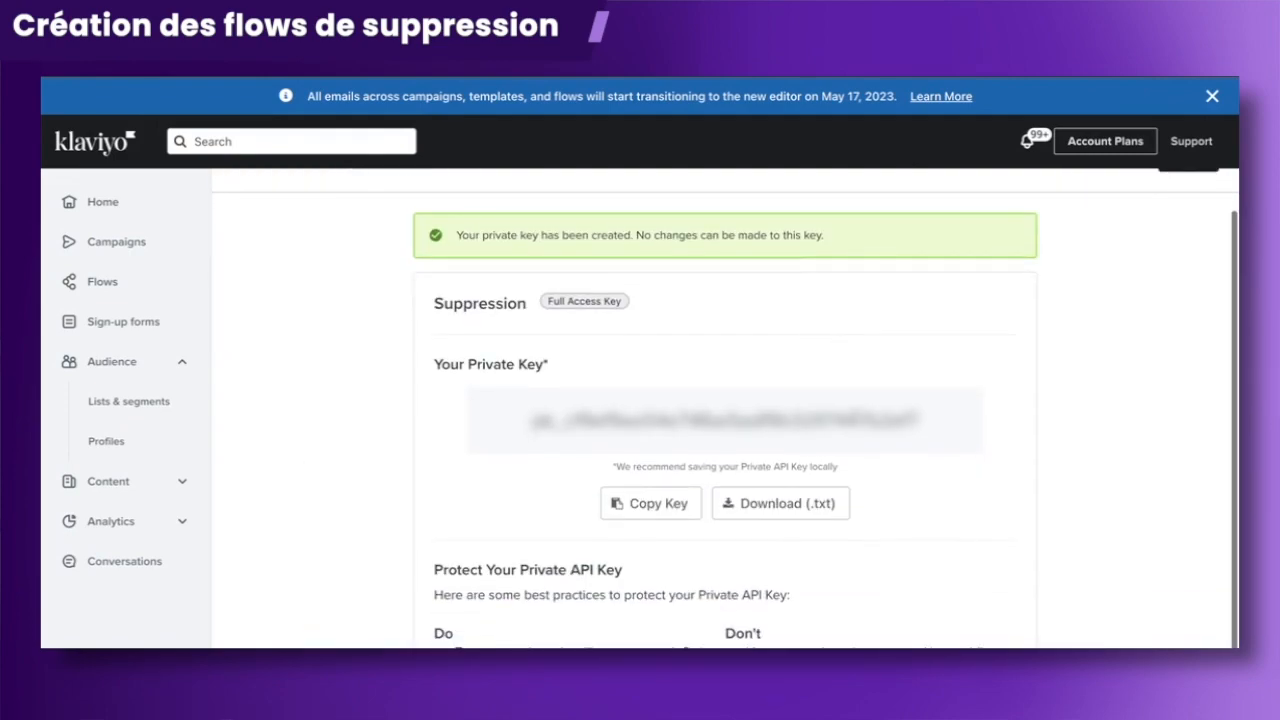
pyautogui.doubleClick(829, 427)
pyautogui.click(657, 516)
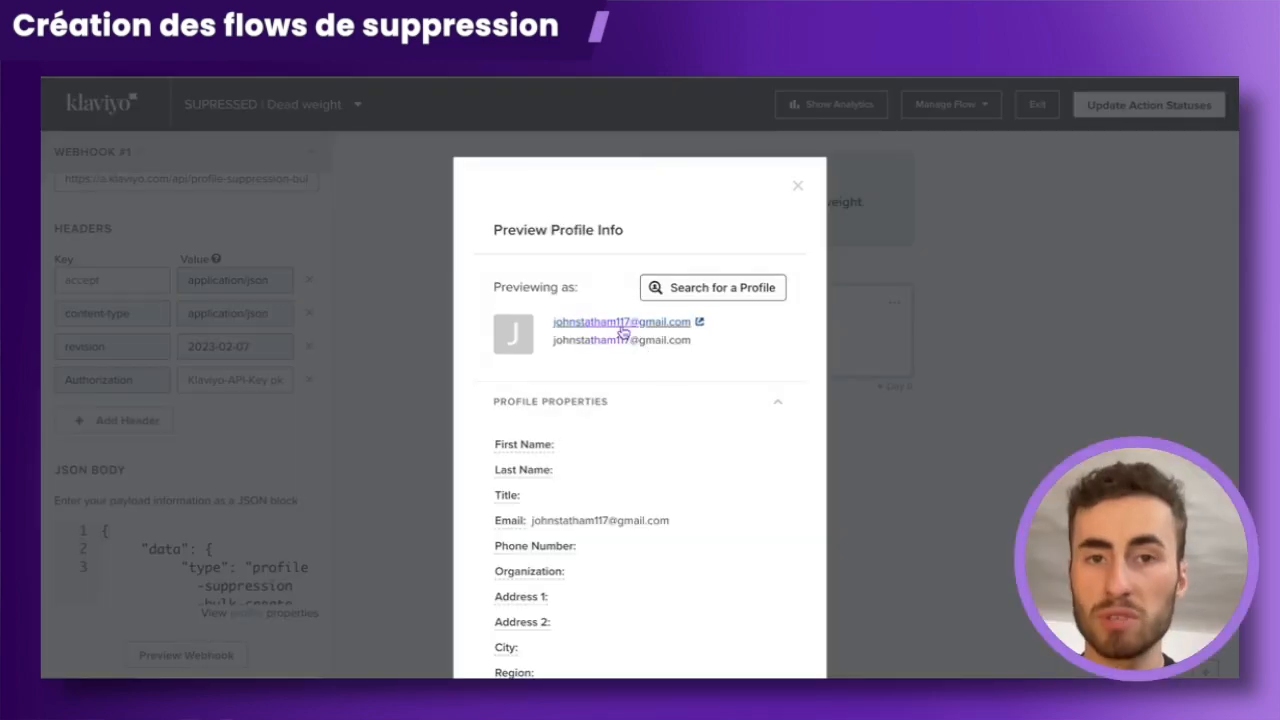
# Open the profile used in the webhook preview and examine its lists and channel status
pyautogui.click(621, 321)
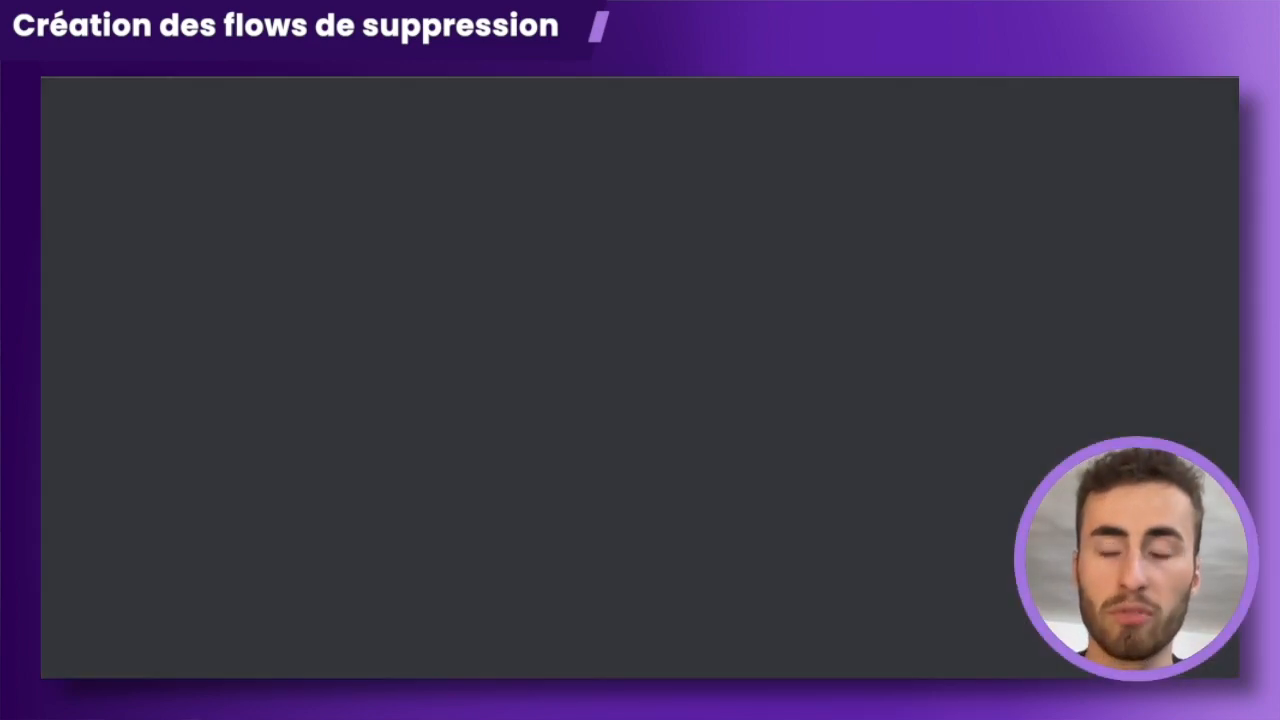
pyautogui.scroll(-2, 962, 342)
pyautogui.scroll(1, 970, 355)
pyautogui.scroll(-1, 974, 362)
pyautogui.scroll(2, 974, 362)
pyautogui.scroll(1, 972, 362)
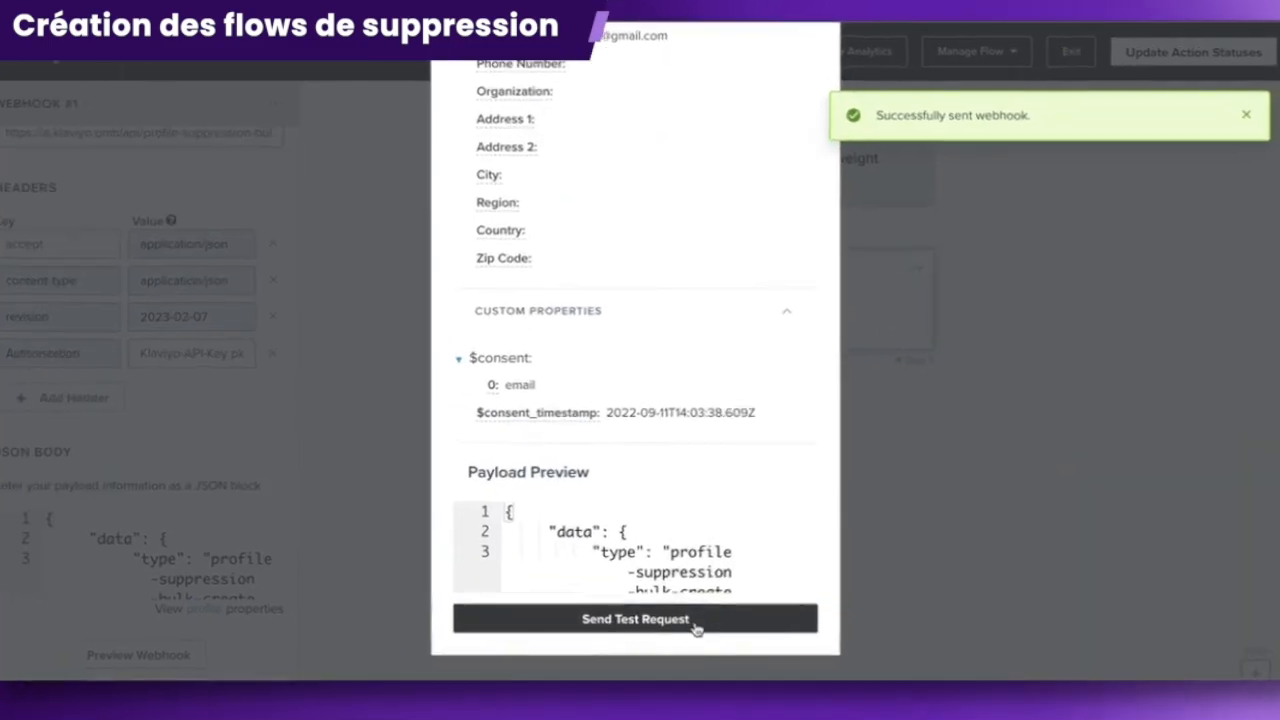
# Send a test request for the previewed profile and save the webhook configuration
pyautogui.click(736, 622)
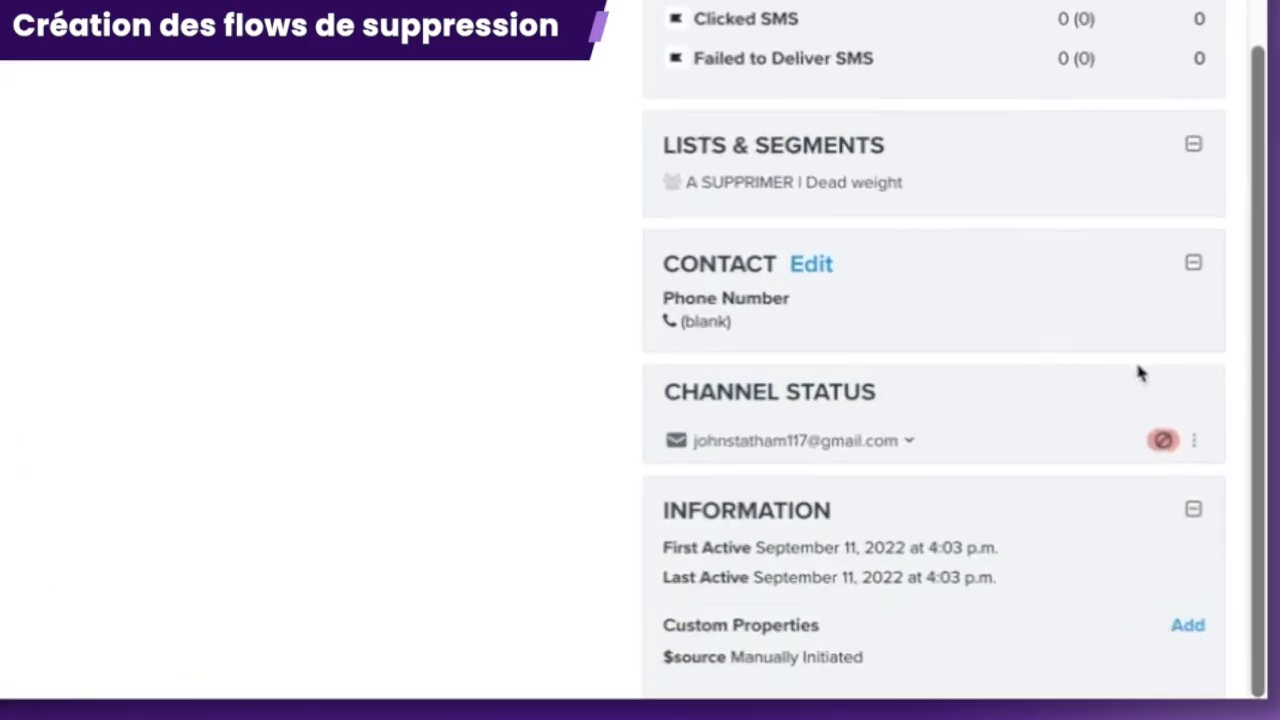
pyautogui.moveTo(1166, 648)
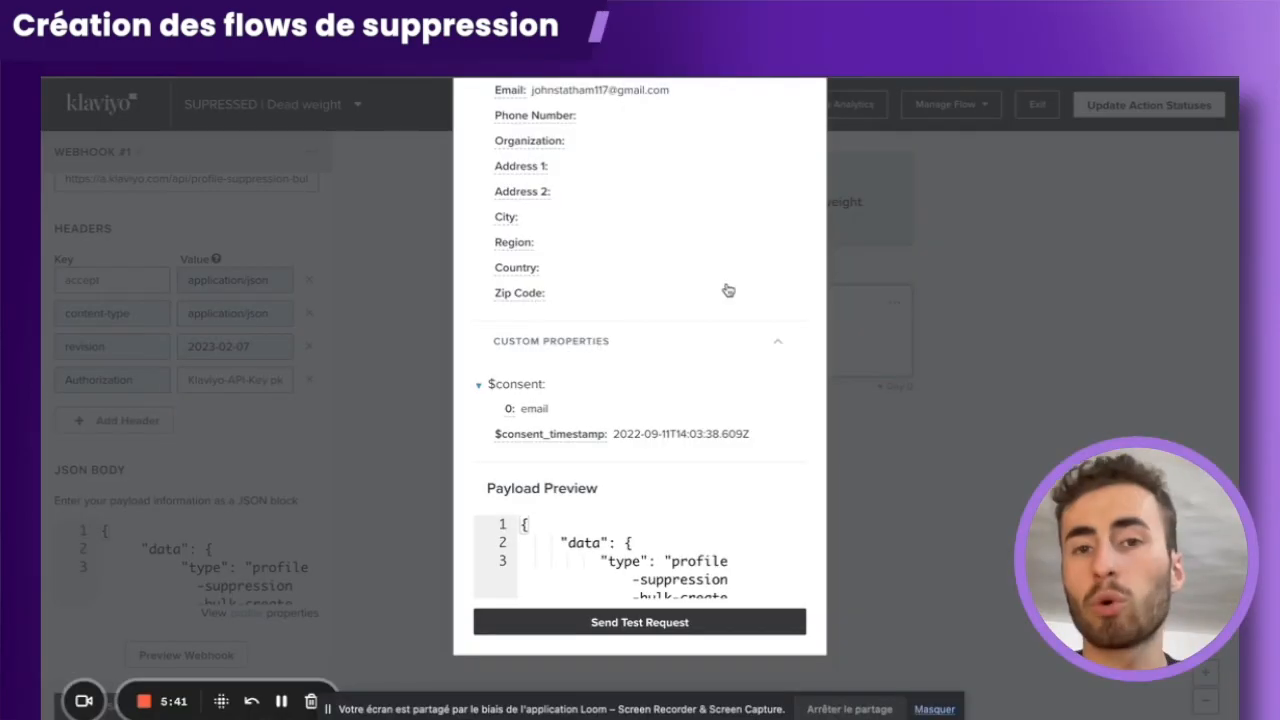
pyautogui.click(919, 318)
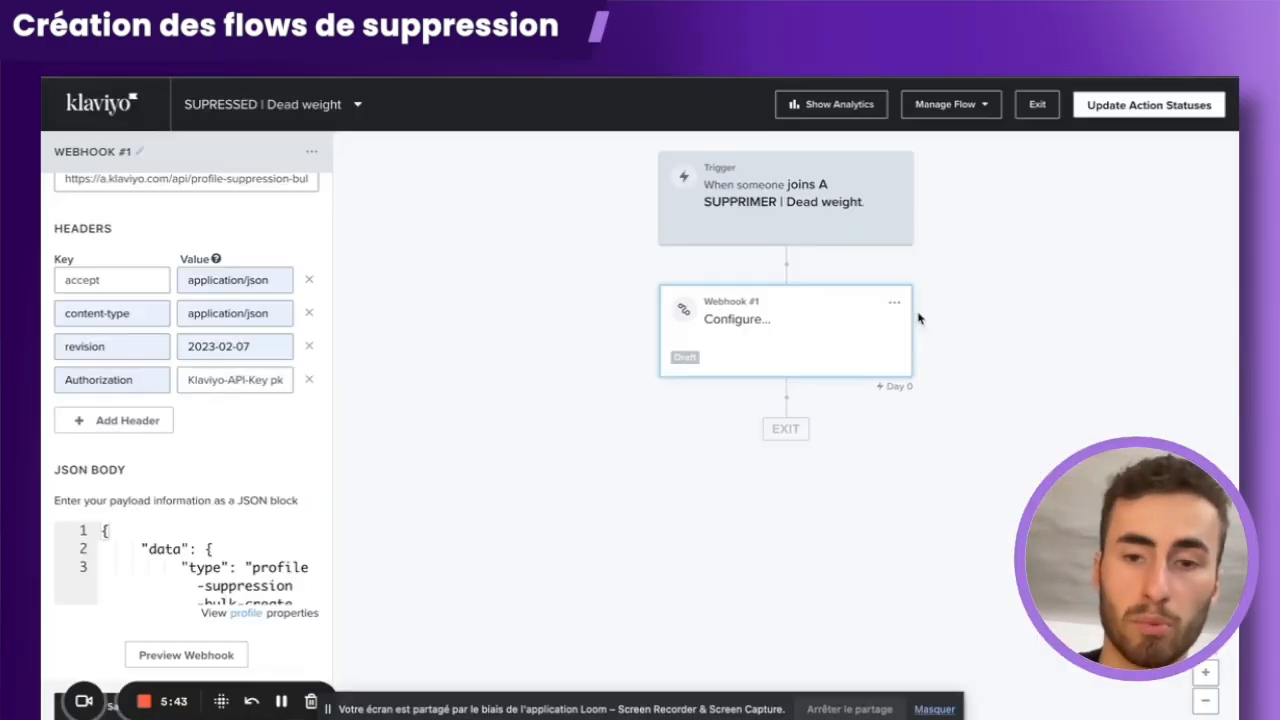
pyautogui.click(57, 710)
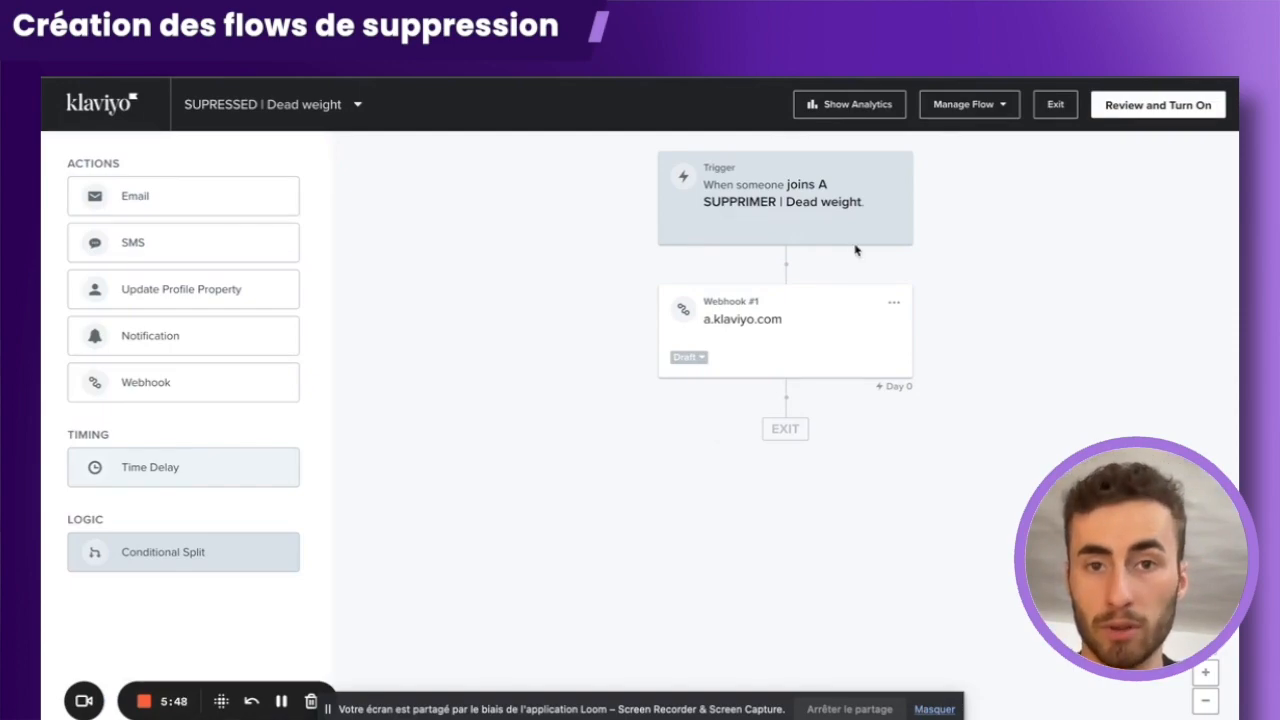
# Set the webhook to Live and prepare to back-populate the flow, scheduling each step relative to when back-population is started
pyautogui.click(688, 357)
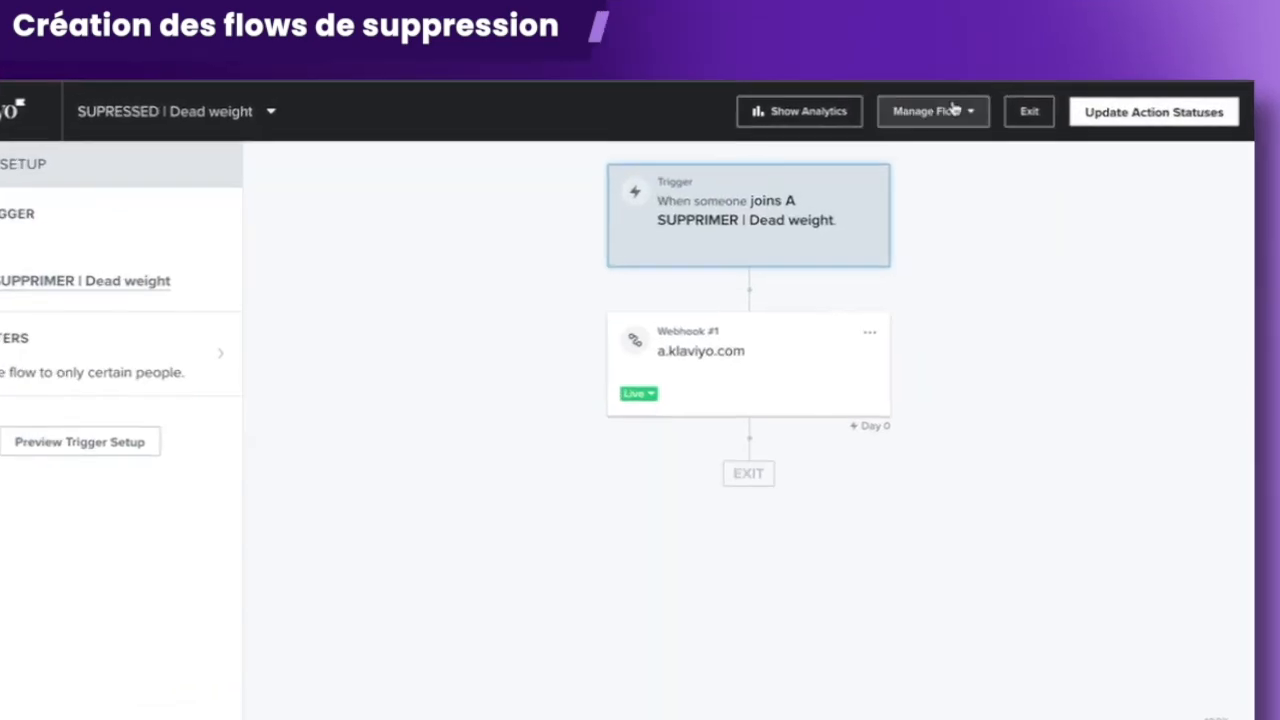
pyautogui.click(931, 111)
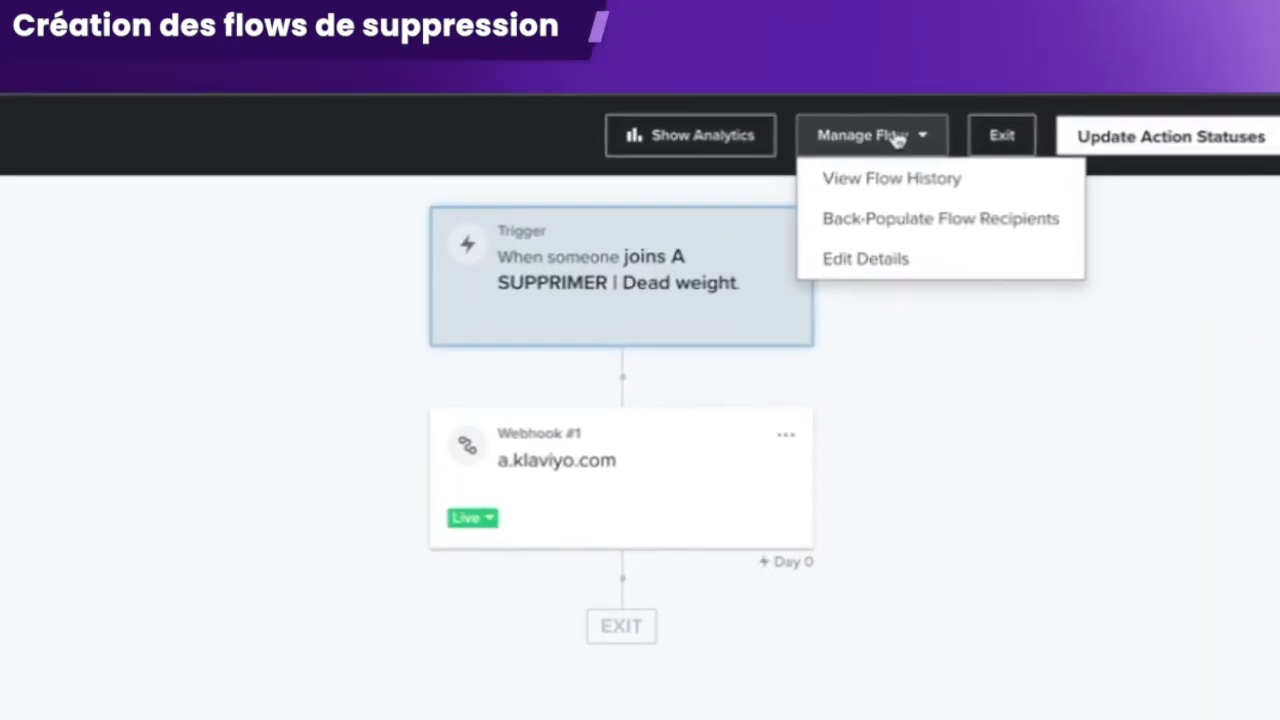
pyautogui.click(887, 222)
pyautogui.click(594, 417)
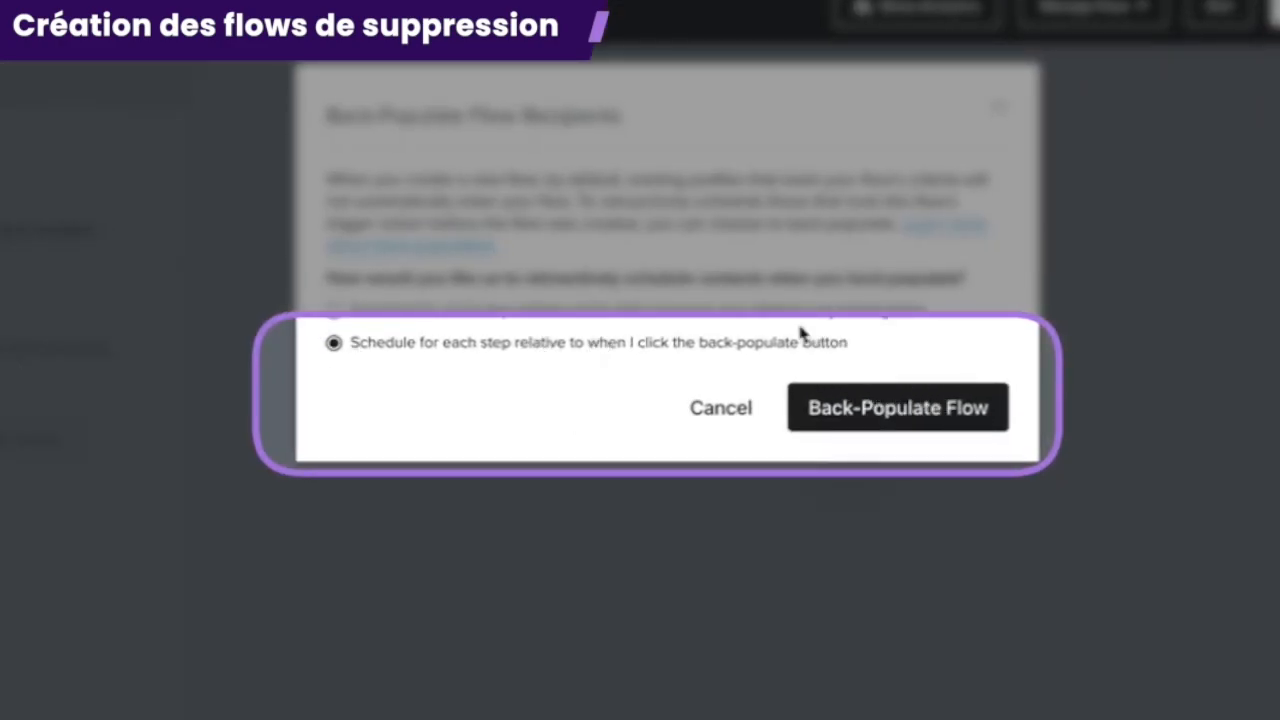